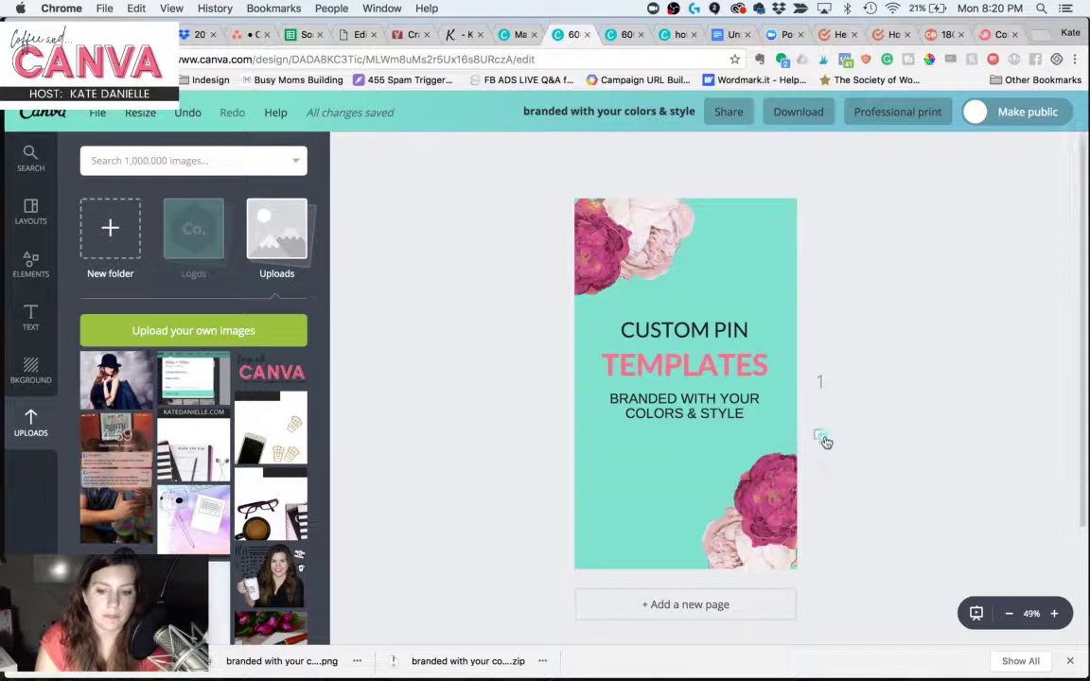
- Duplicate the pin, then delete the flower images and extra text lines on page 2
left_click(820, 437)
scroll(547, 439, "down", 5)
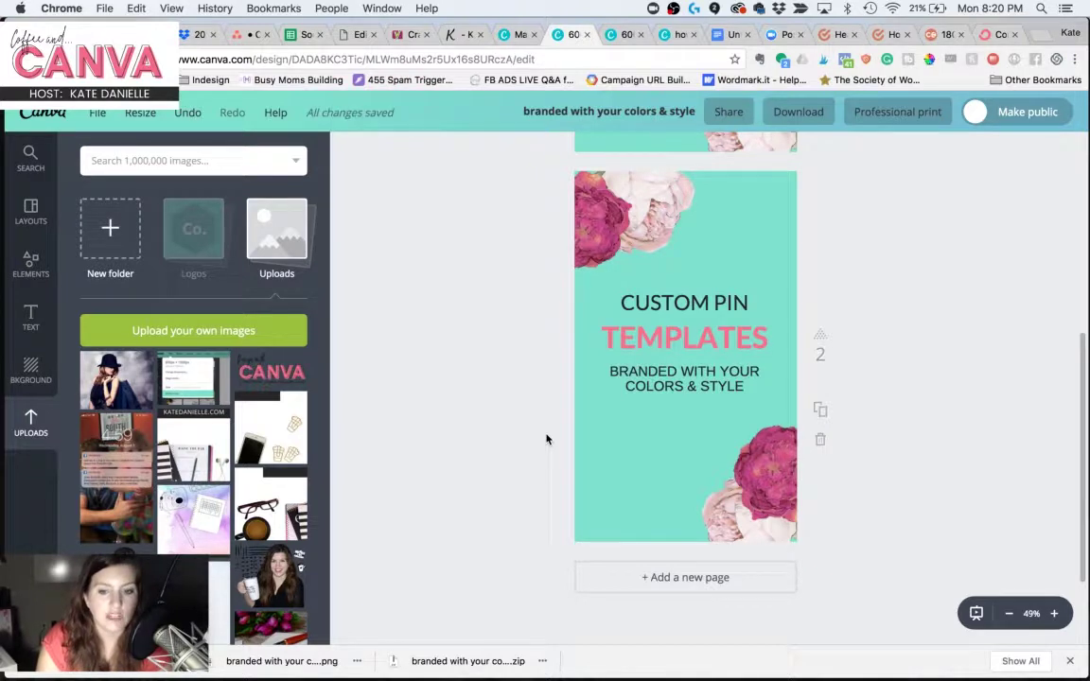
left_click(629, 209)
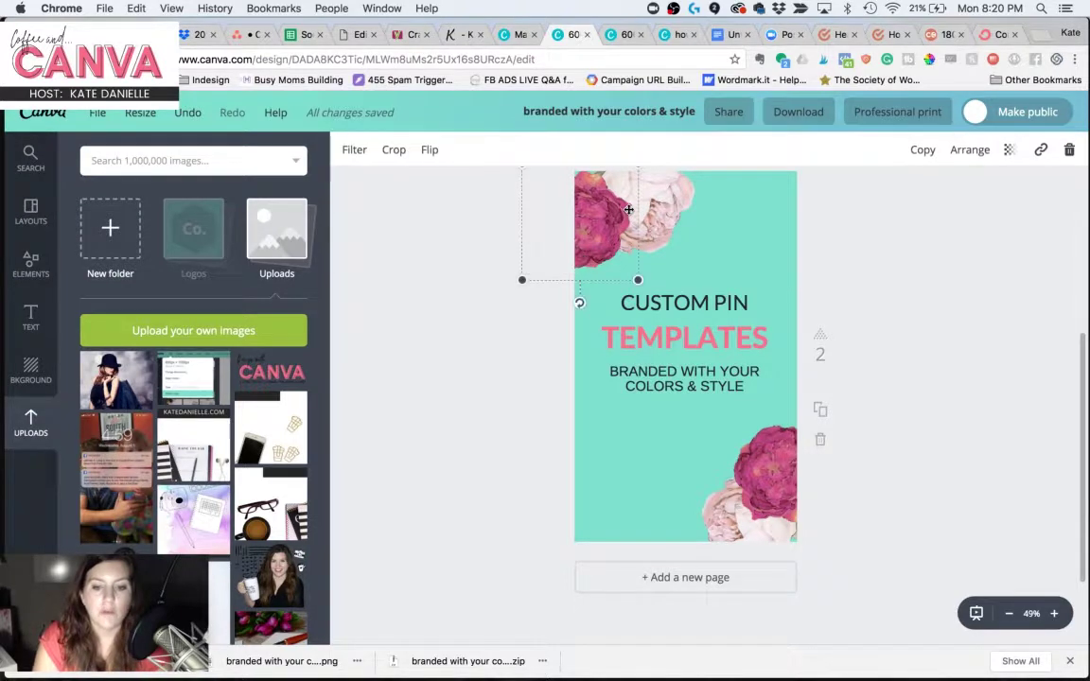
key("Delete")
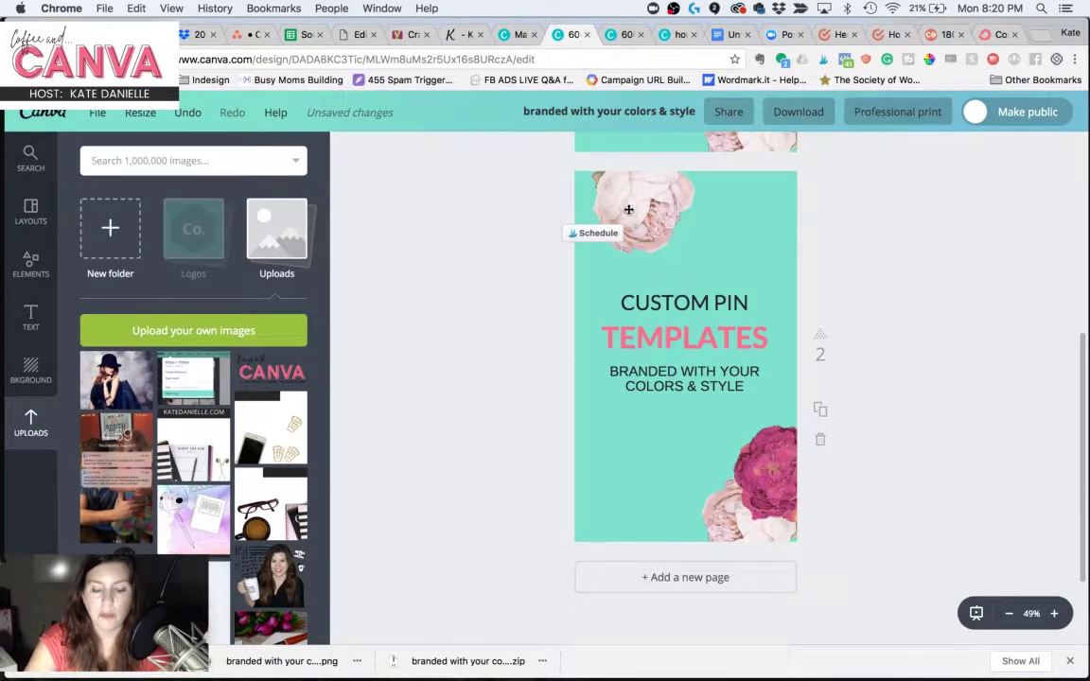
left_click(628, 209)
key("Delete")
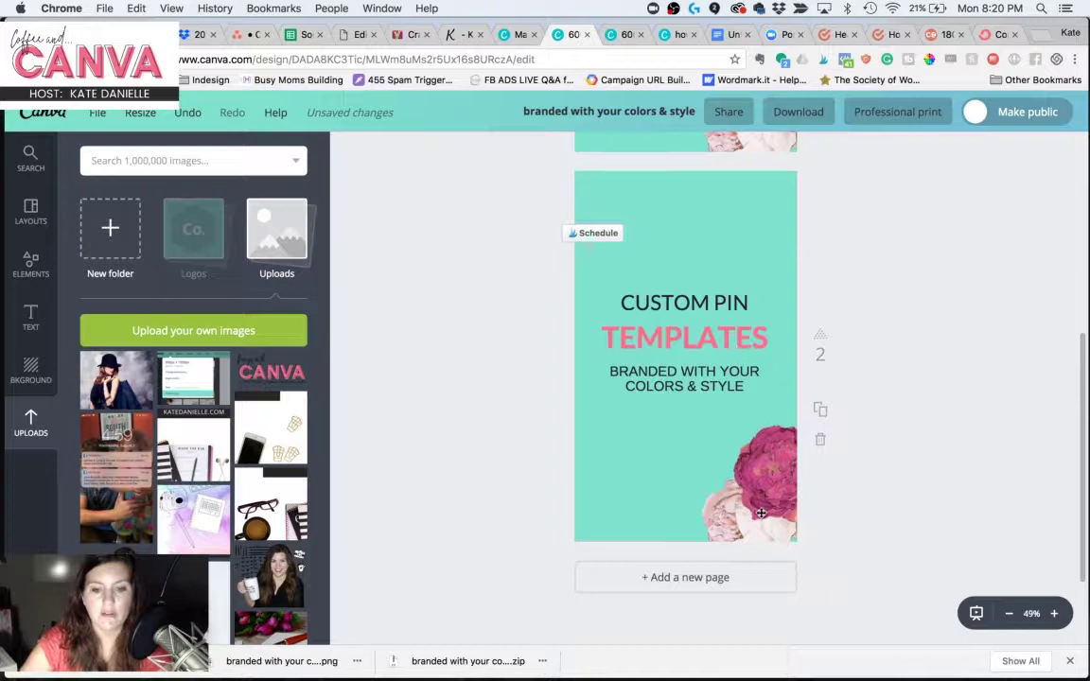
left_click(767, 469)
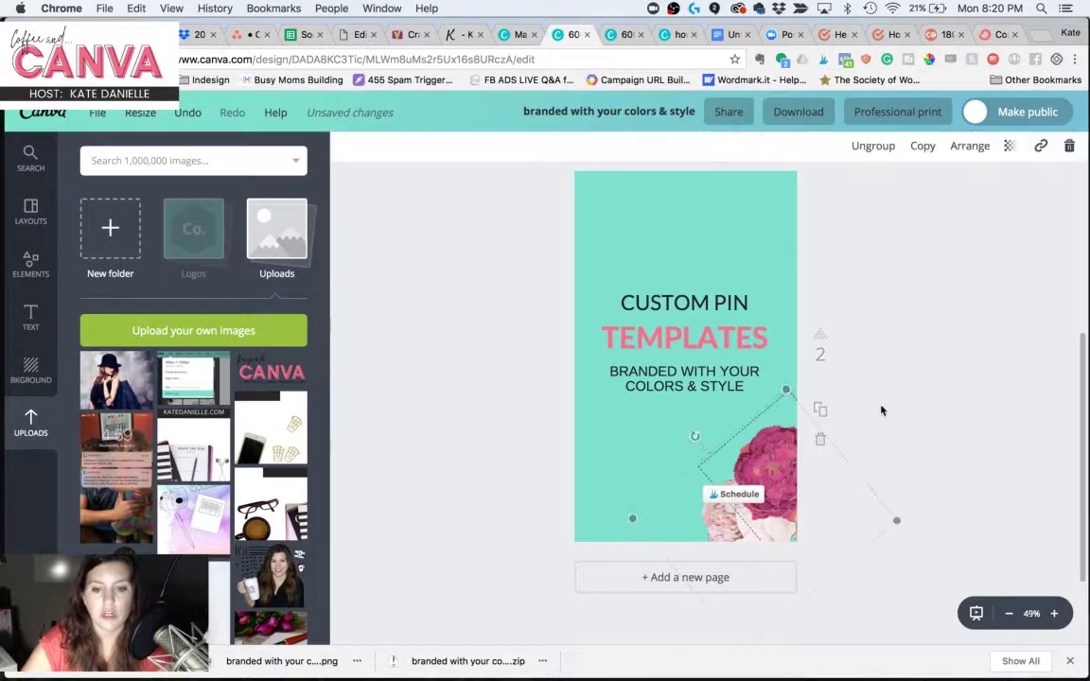
left_click(1070, 151)
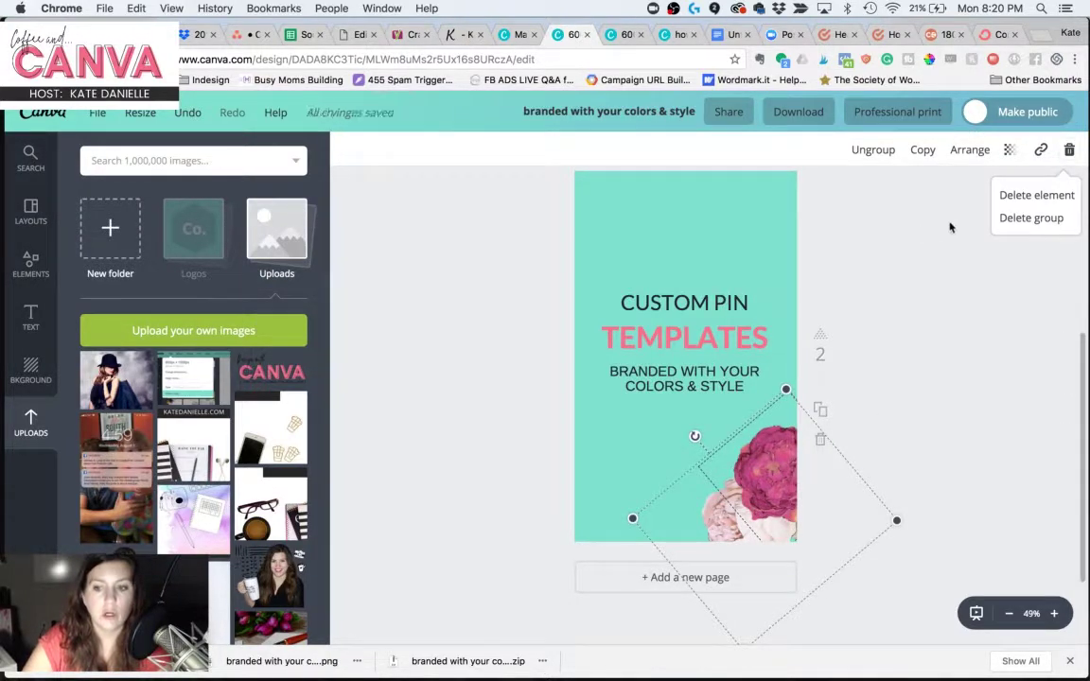
key("Delete")
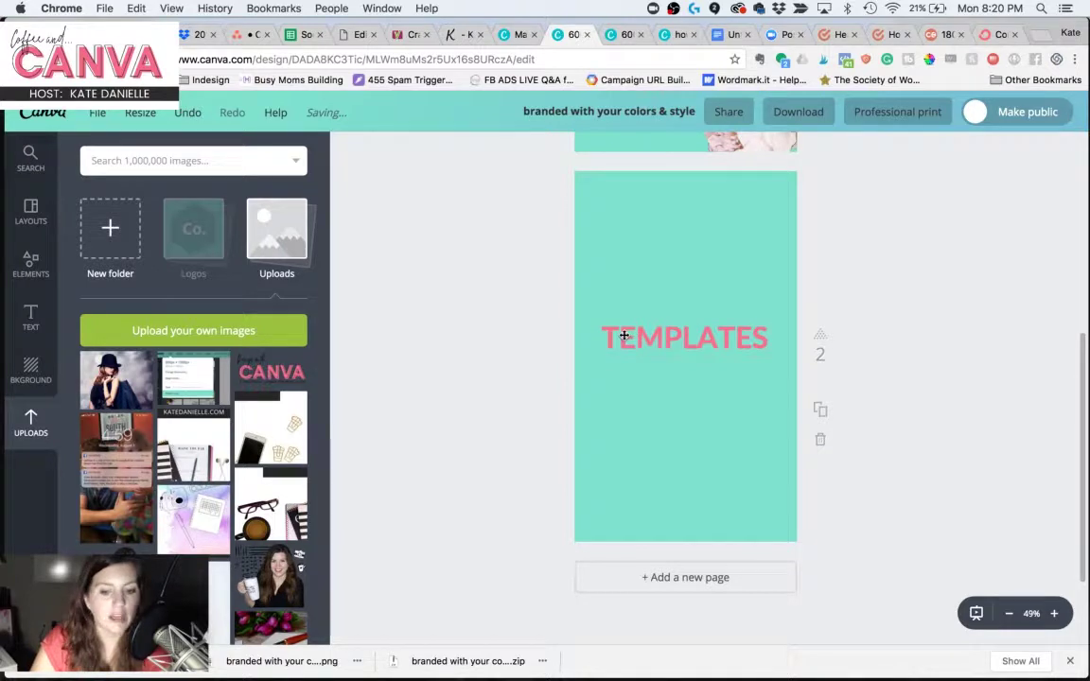
- Recolour the TEMPLATES text from pink to dark charcoal
left_click(625, 336)
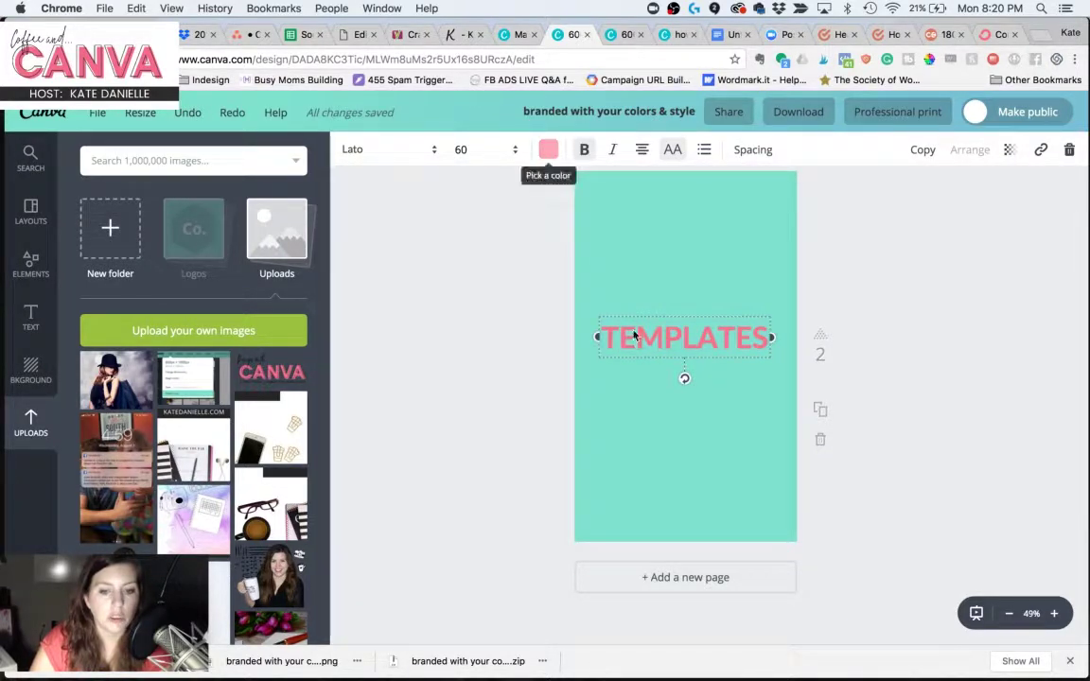
left_click(548, 149)
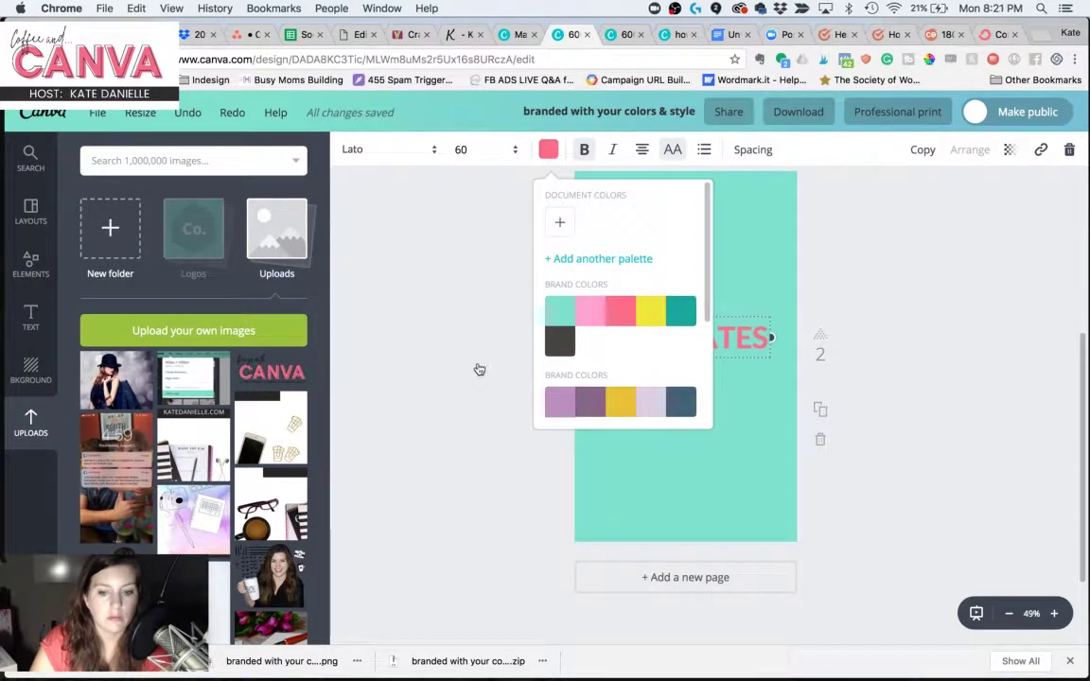
left_click(559, 341)
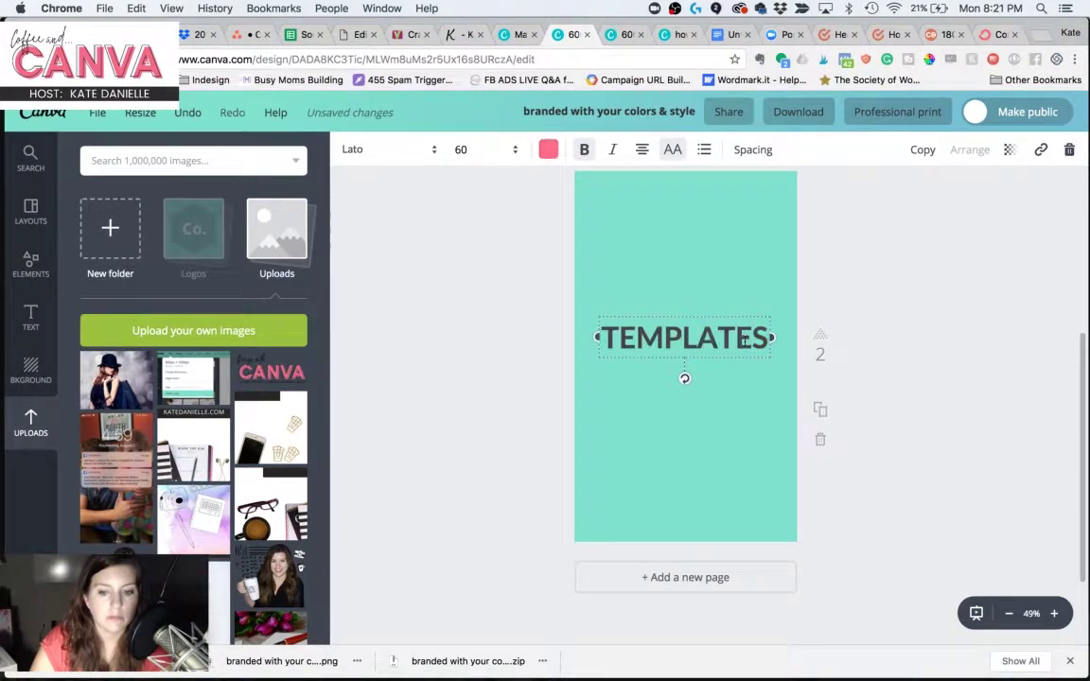
left_click(1016, 321)
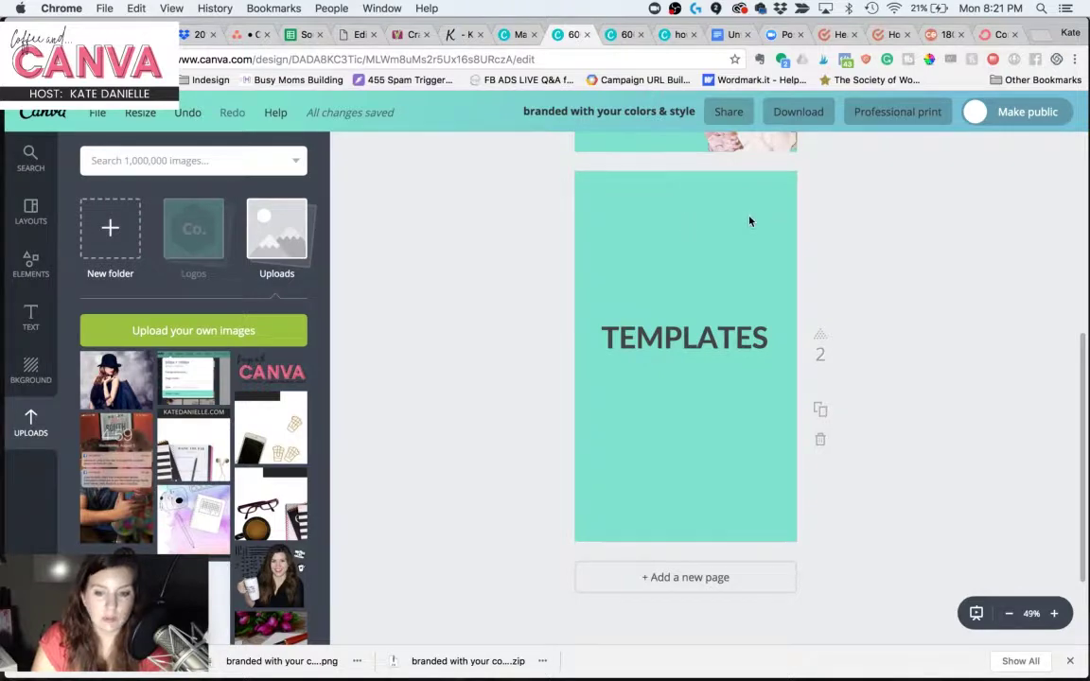
- Begin a page 2 download, then delete page 2's teal background so it turns white
left_click(814, 115)
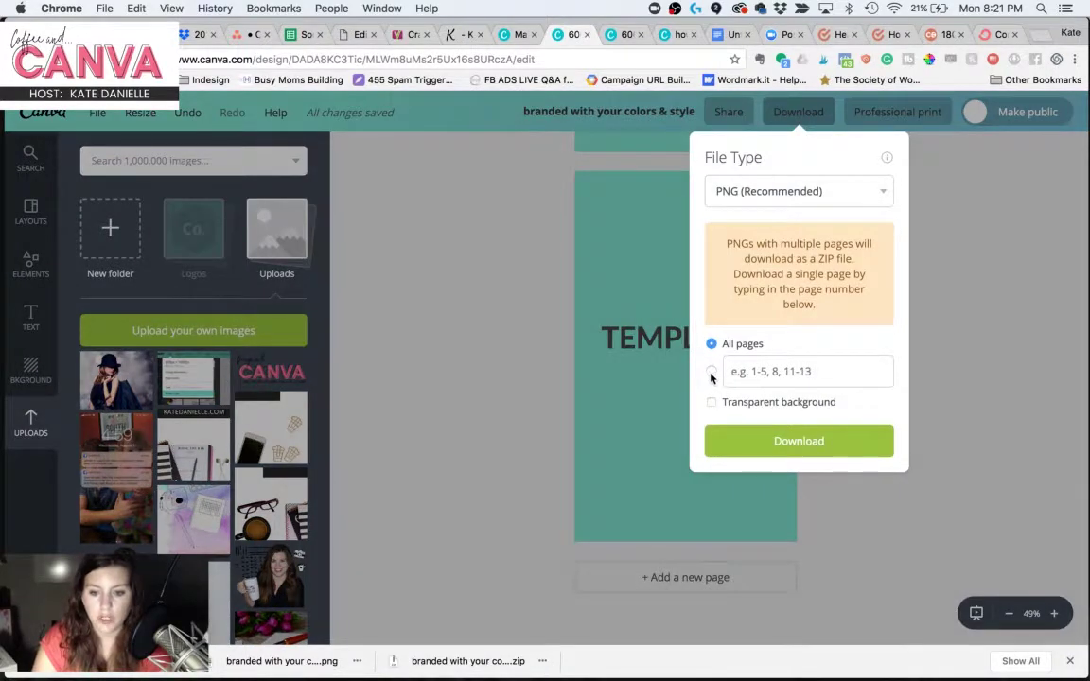
left_click(711, 372)
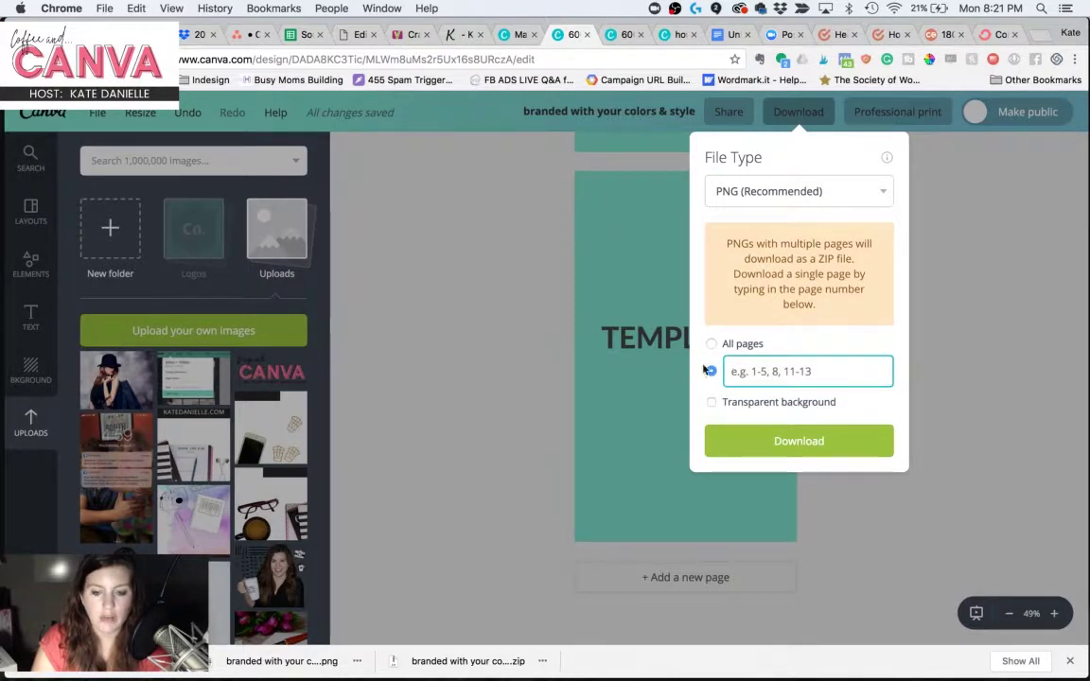
type("2")
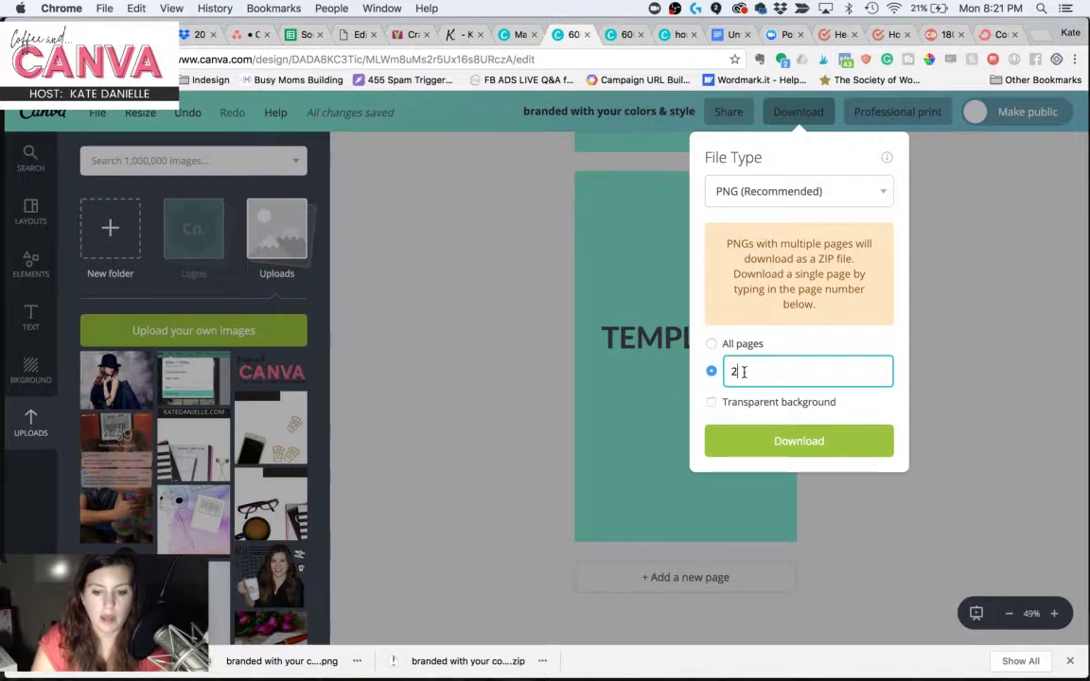
left_click(787, 440)
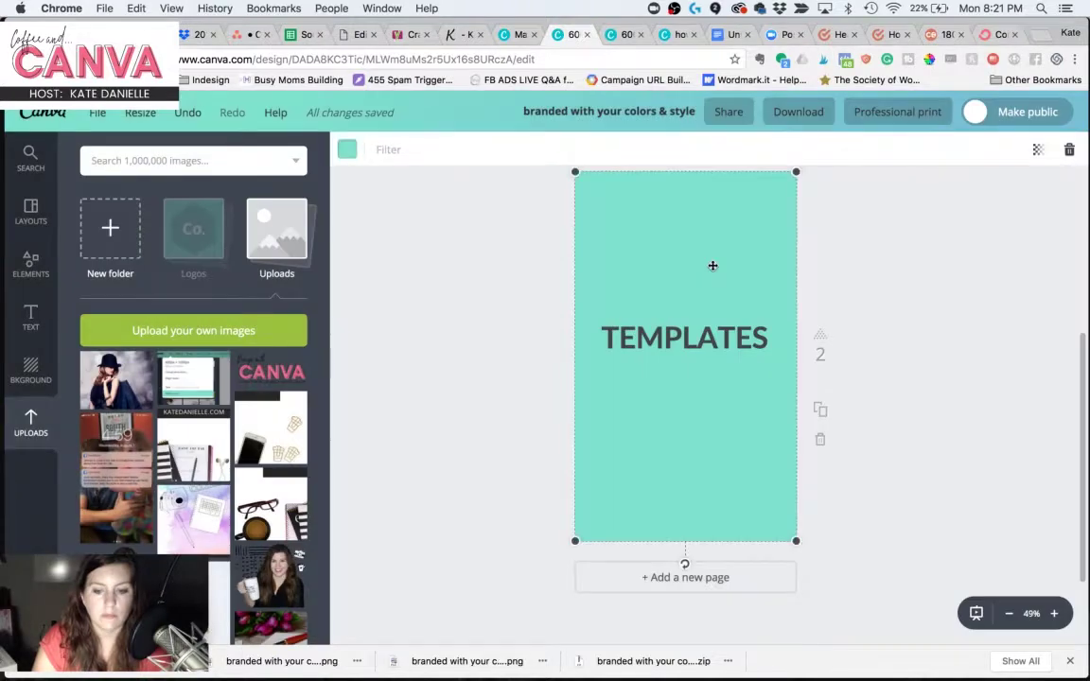
key("Delete")
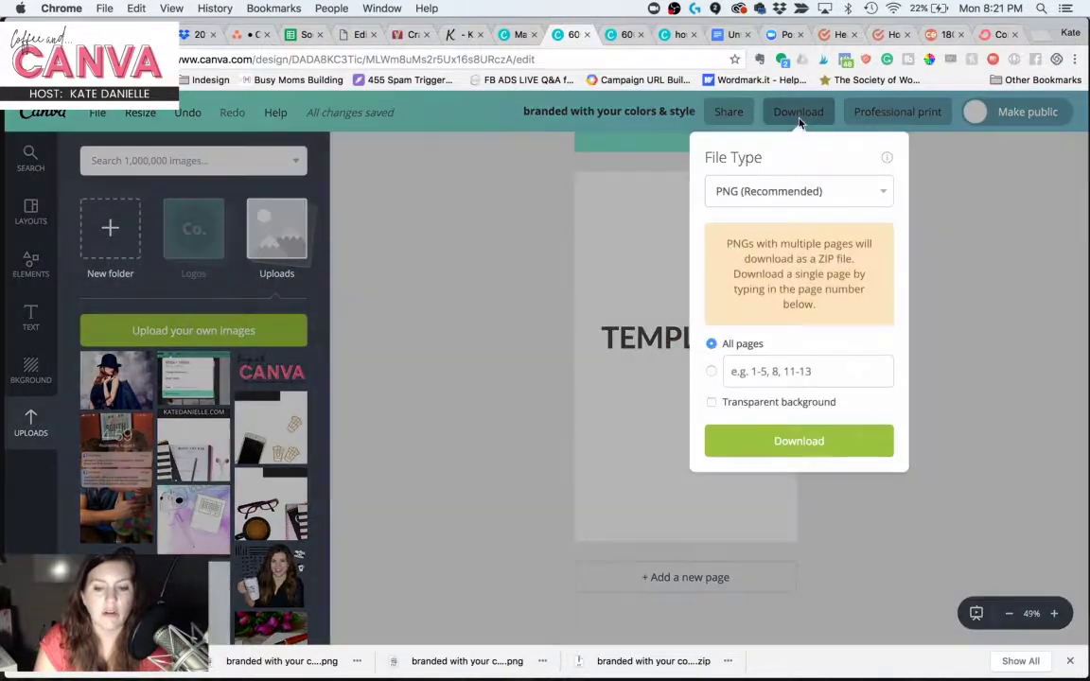
- Download only page 2 as a PNG with a transparent background
left_click(797, 116)
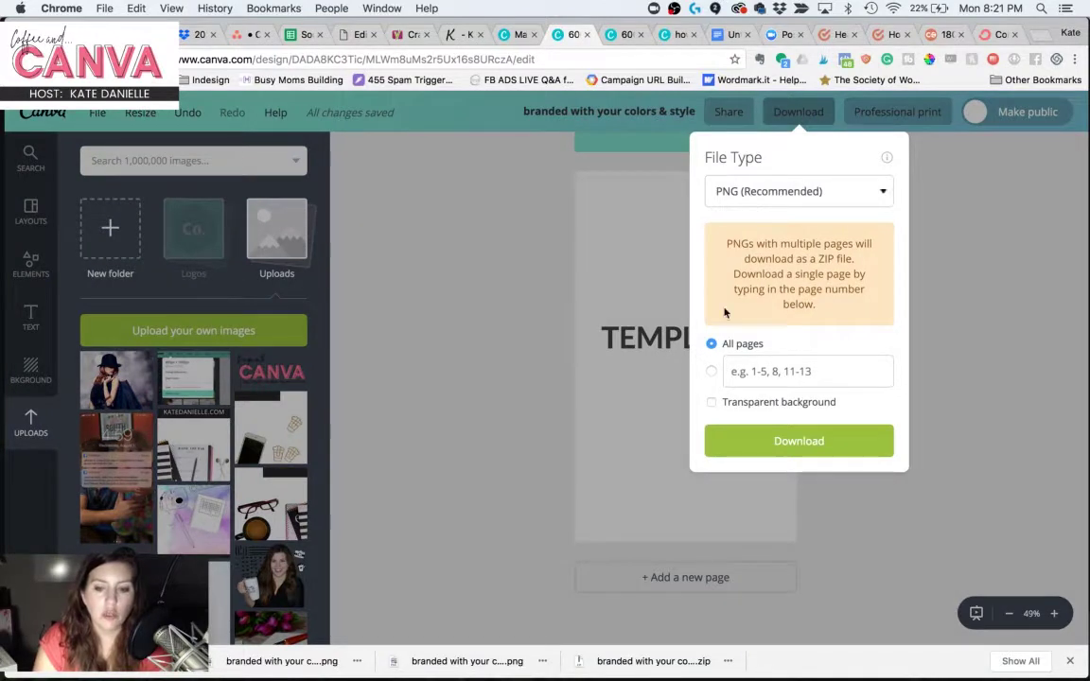
left_click(743, 371)
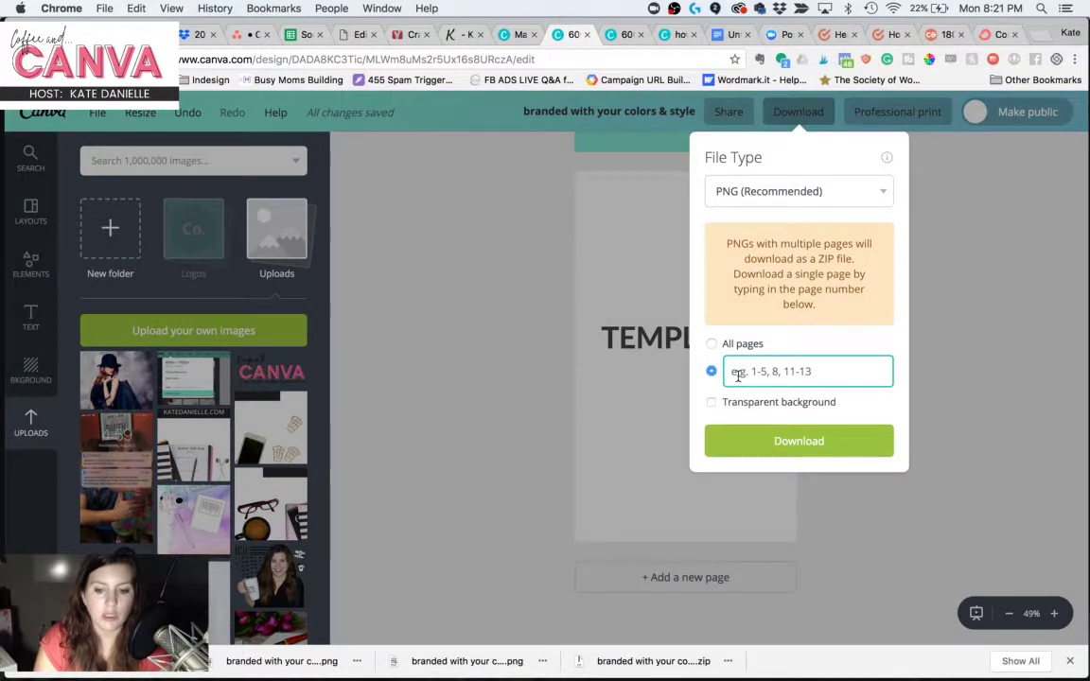
type("2")
left_click(711, 402)
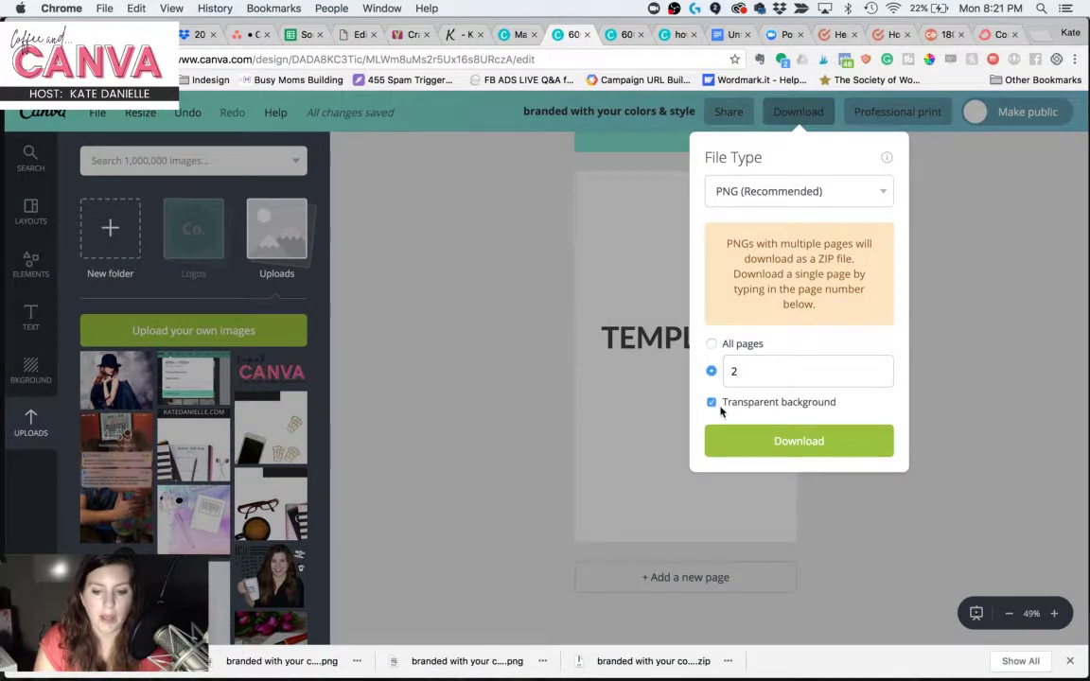
left_click(755, 444)
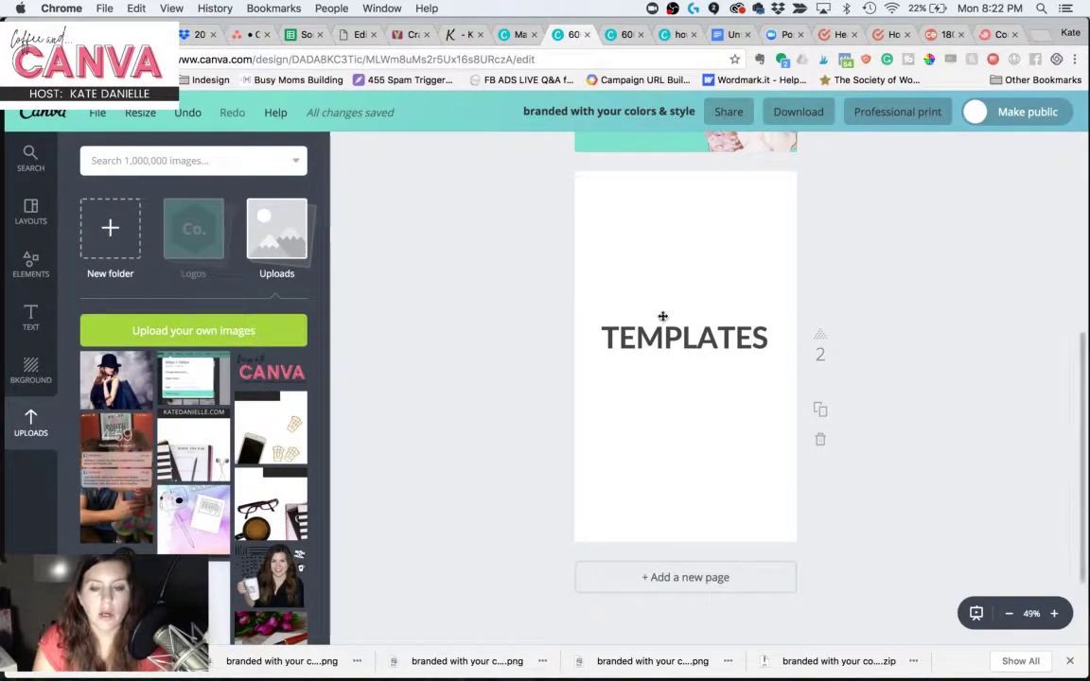
- Upload the exported transparent TEMPLATES PNG and delete the extra second page
left_click(253, 332)
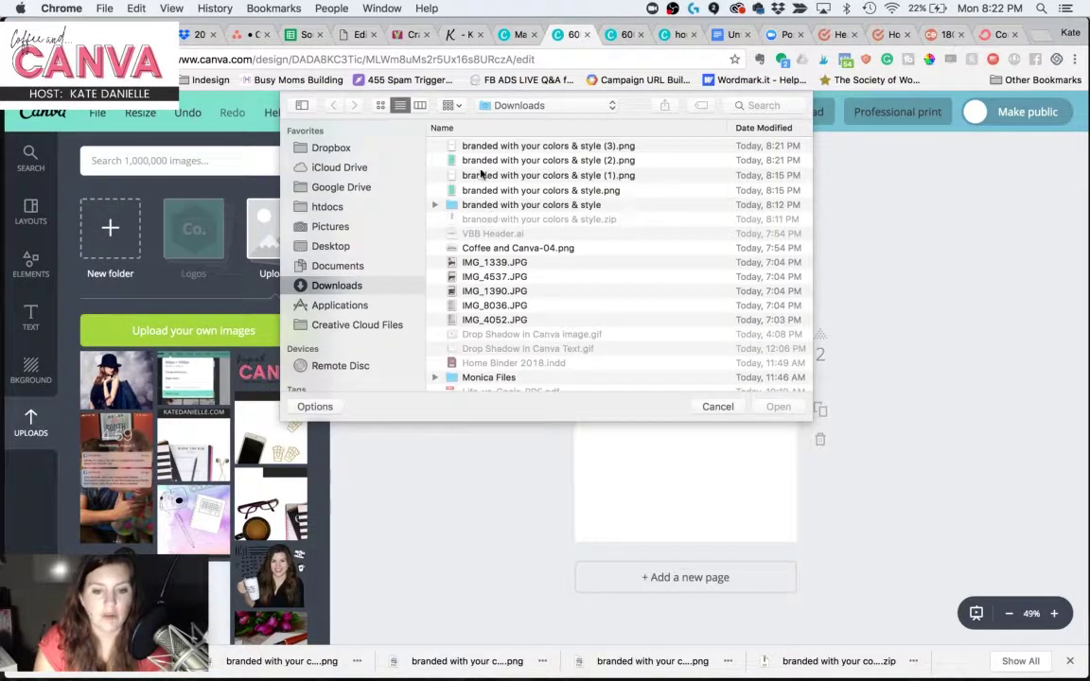
left_click(652, 146)
left_click(652, 160, "shift")
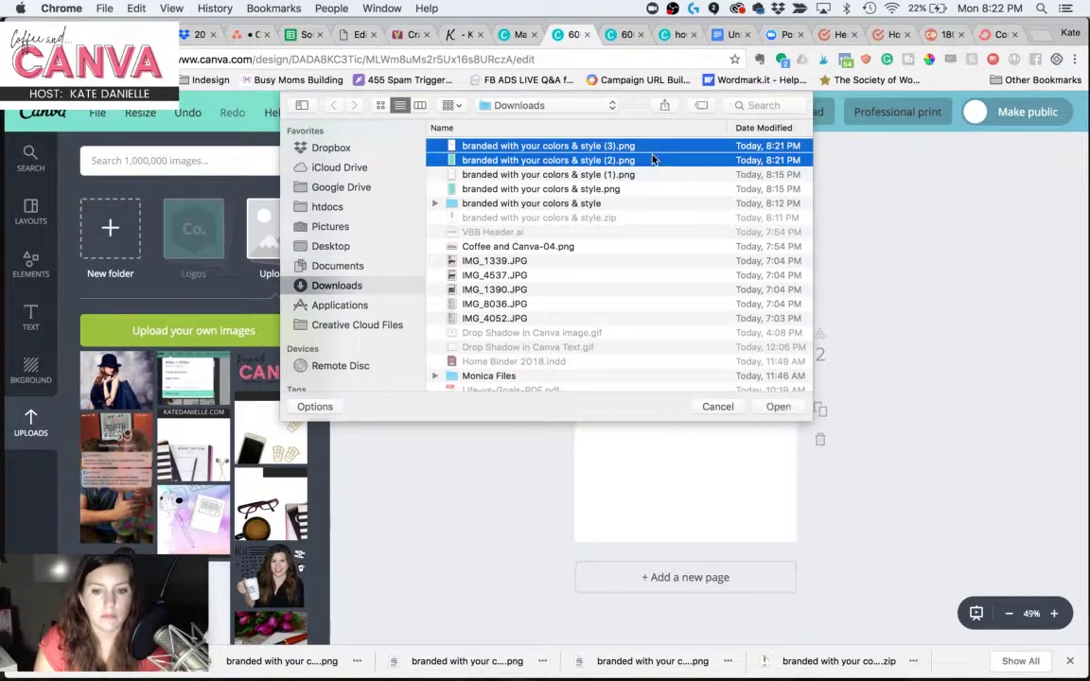
left_click(774, 406)
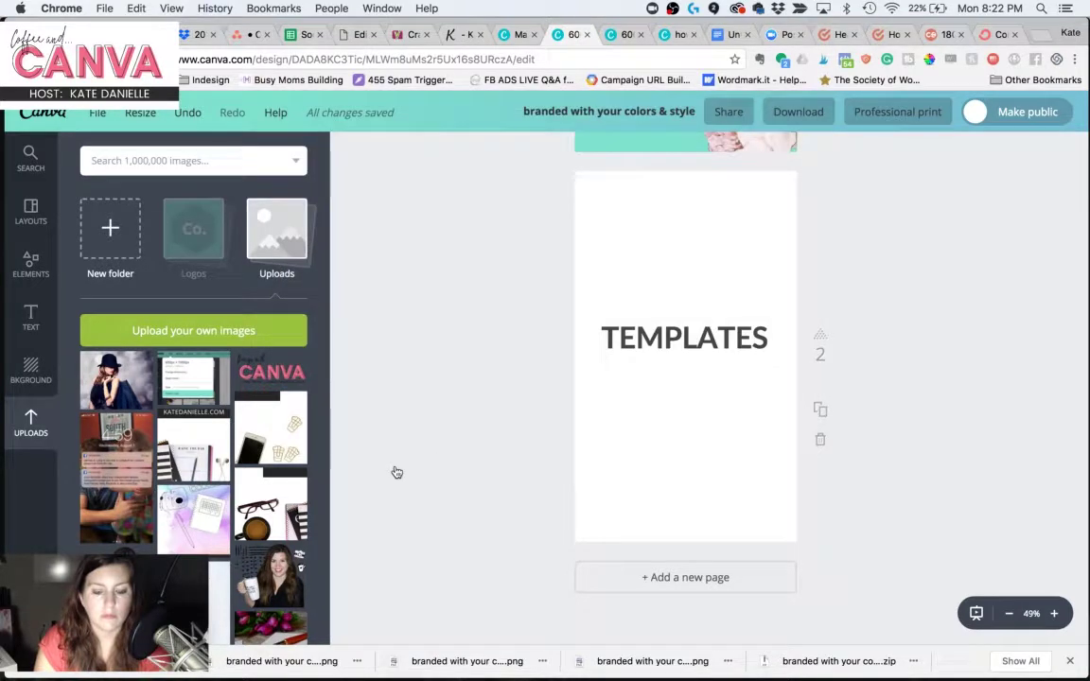
left_click(823, 442)
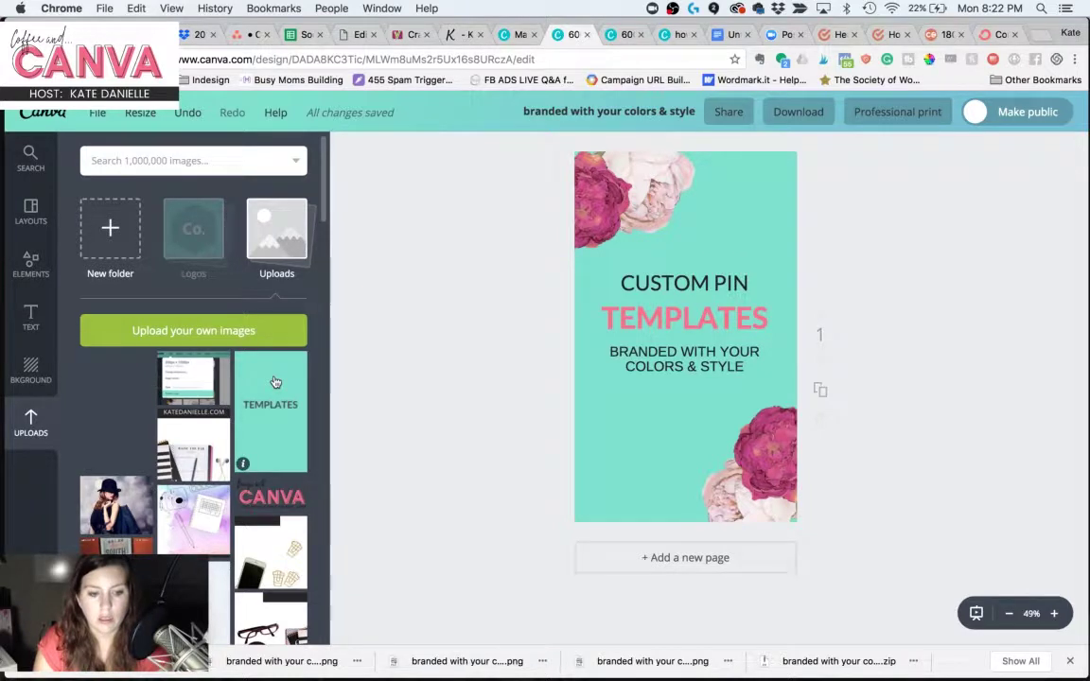
- Place the uploaded TEMPLATES image on the pin and enlarge it to cover the page
left_click_drag(265, 389, 688, 252)
scroll(688, 252, "up", 2)
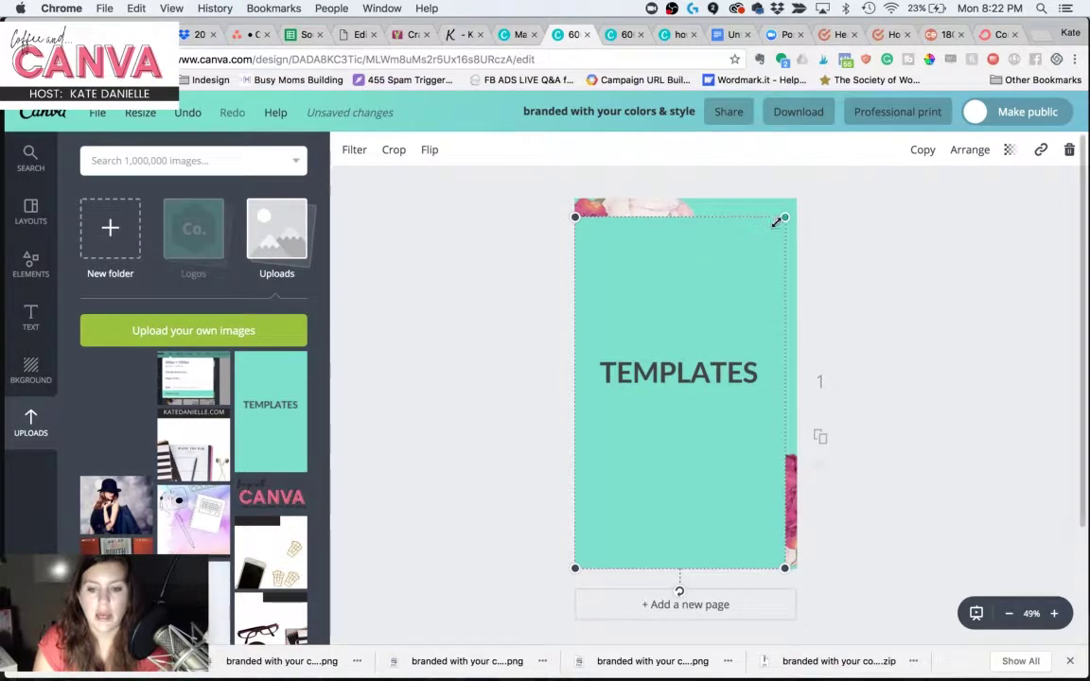
left_click_drag(783, 219, 803, 202)
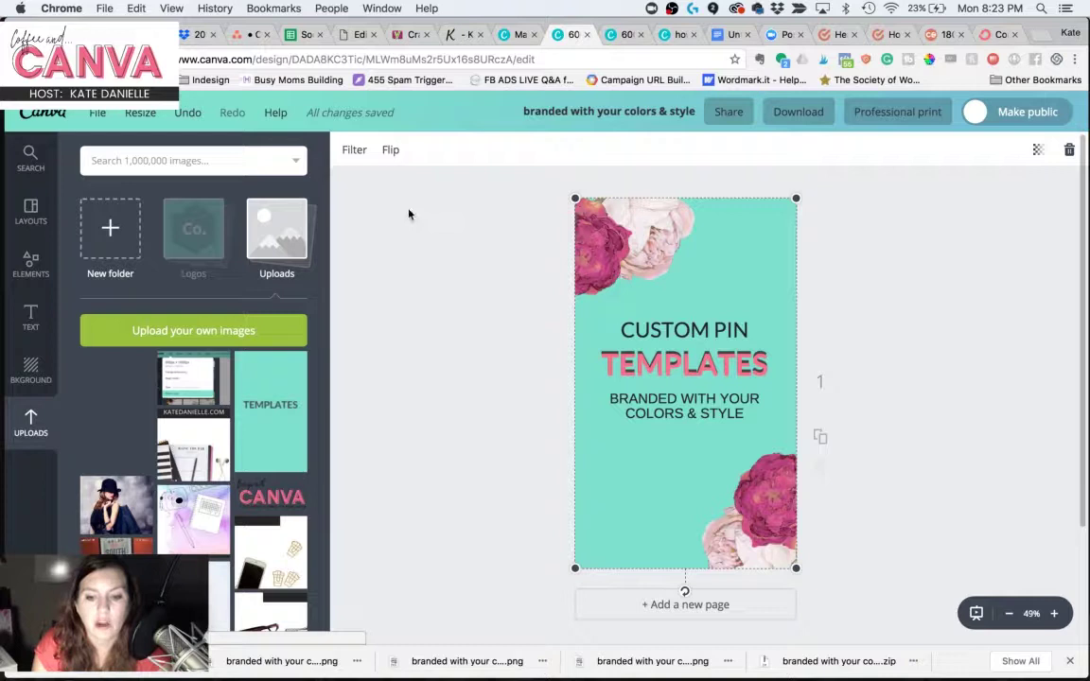
- Set the TEMPLATES image's Advanced filter Blur to +40
left_click(354, 151)
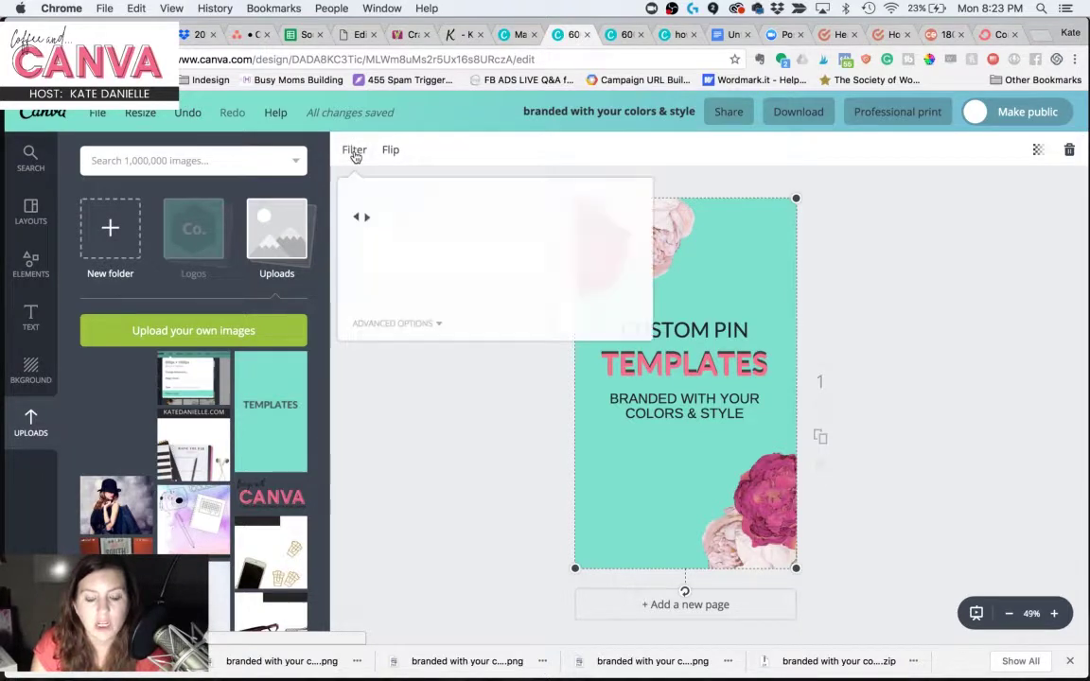
left_click(423, 325)
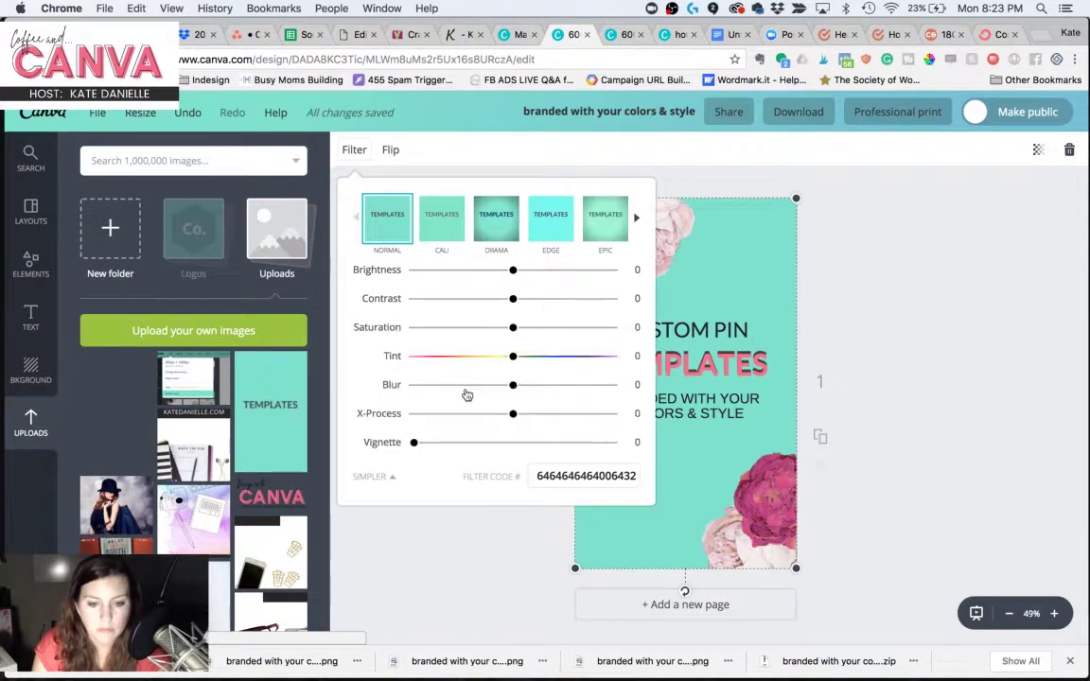
left_click(465, 388)
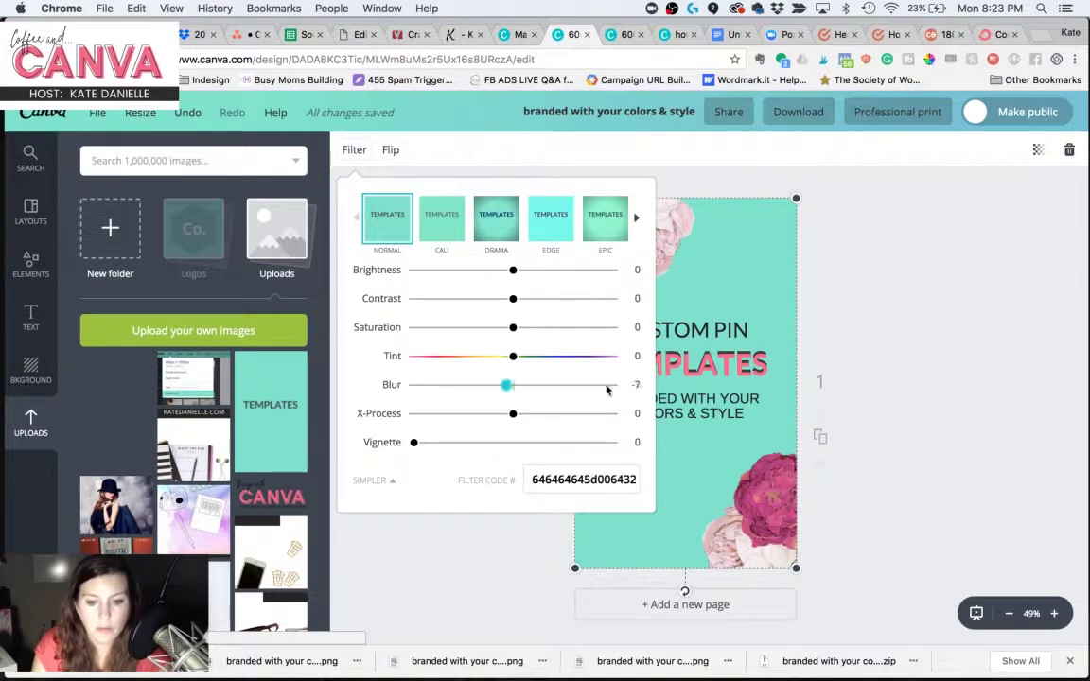
left_click_drag(643, 392, 552, 387)
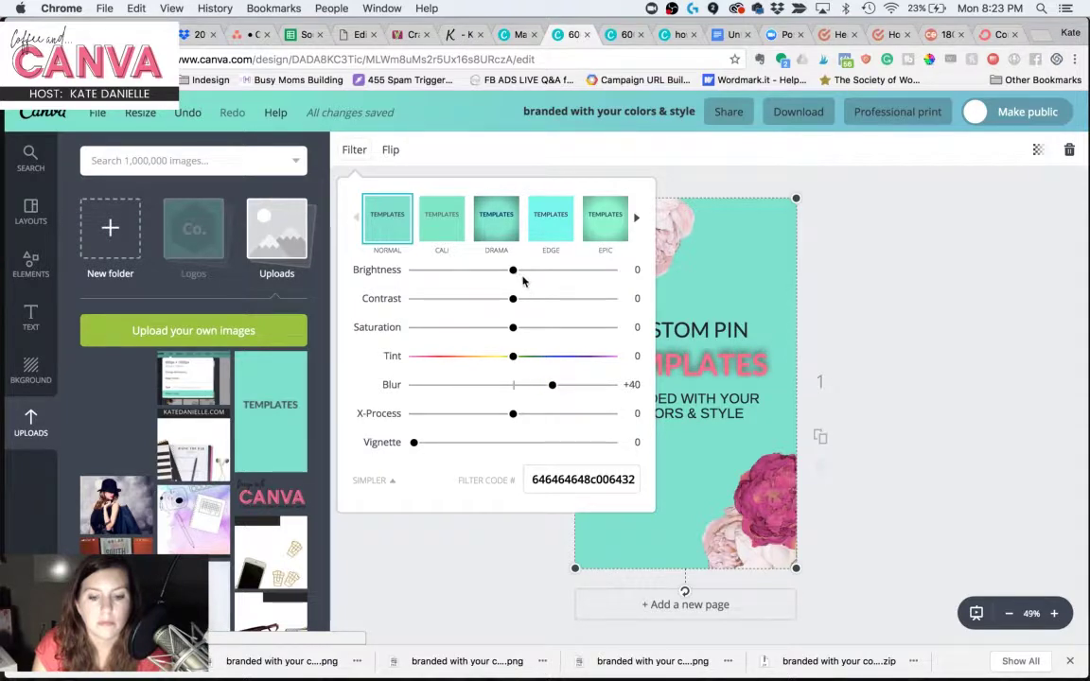
left_click(925, 330)
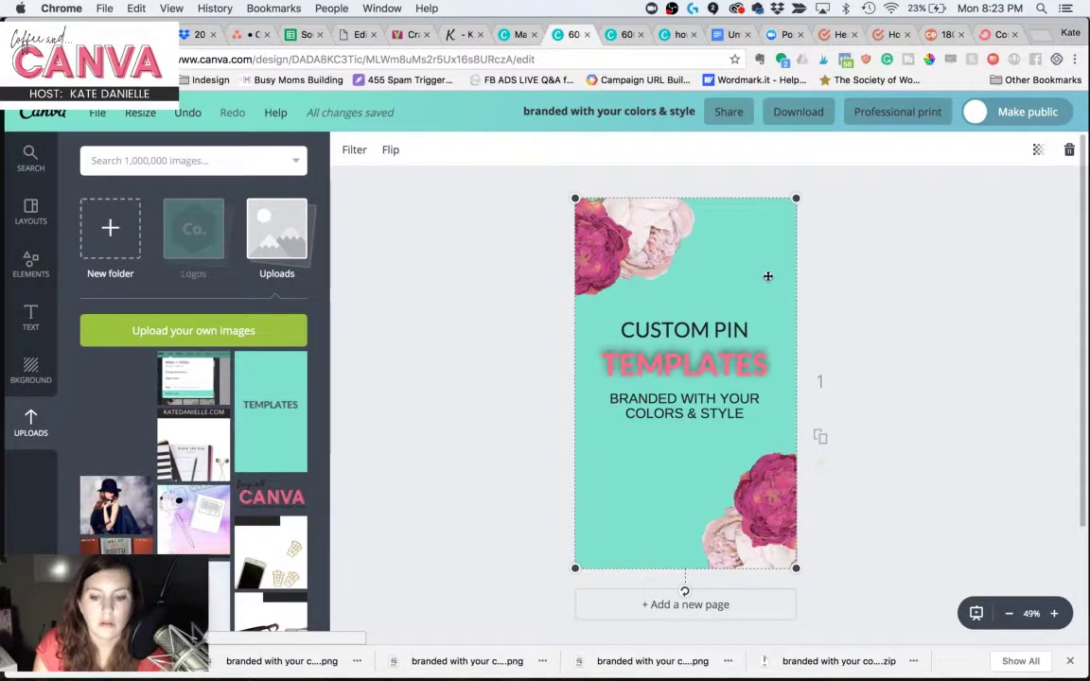
- Offset the shadow image slightly down and two nudges to the right
left_click_drag(768, 273, 768, 279)
key("Right")
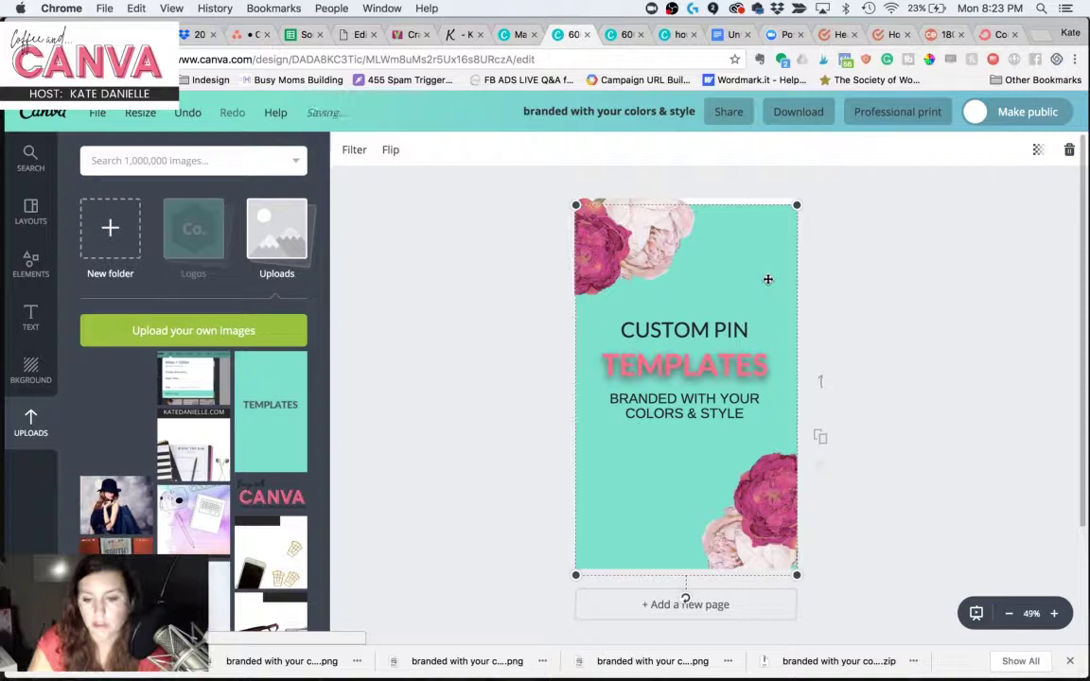
key("Right")
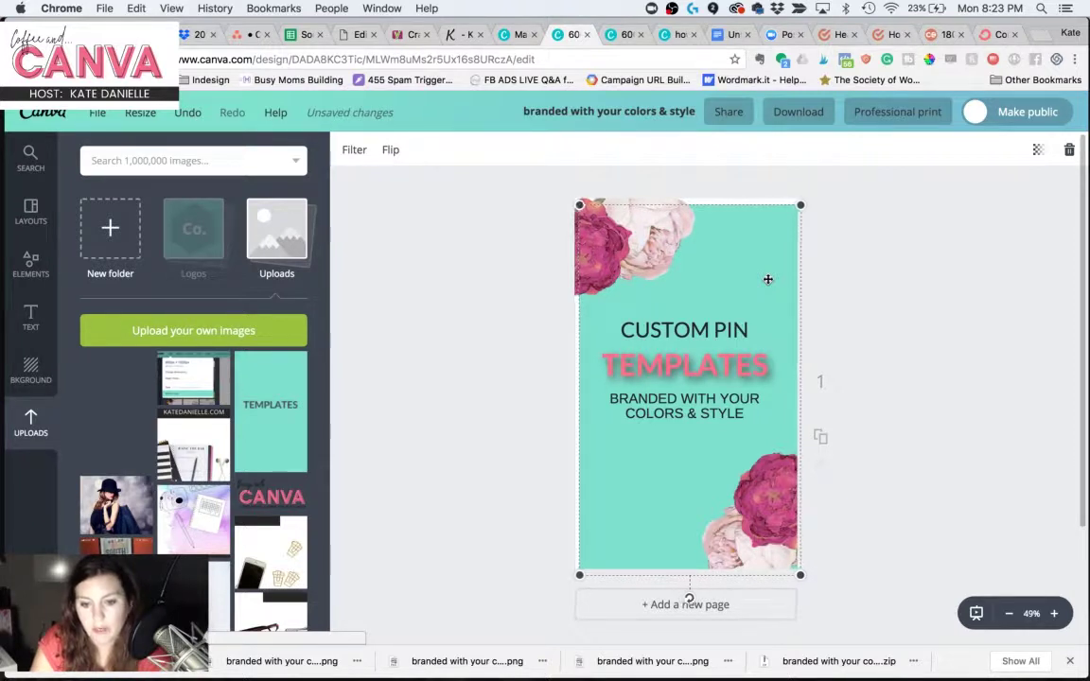
- Set the shadow image's transparency to 42
left_click(1038, 150)
left_click_drag(903, 195, 952, 196)
left_click(710, 201)
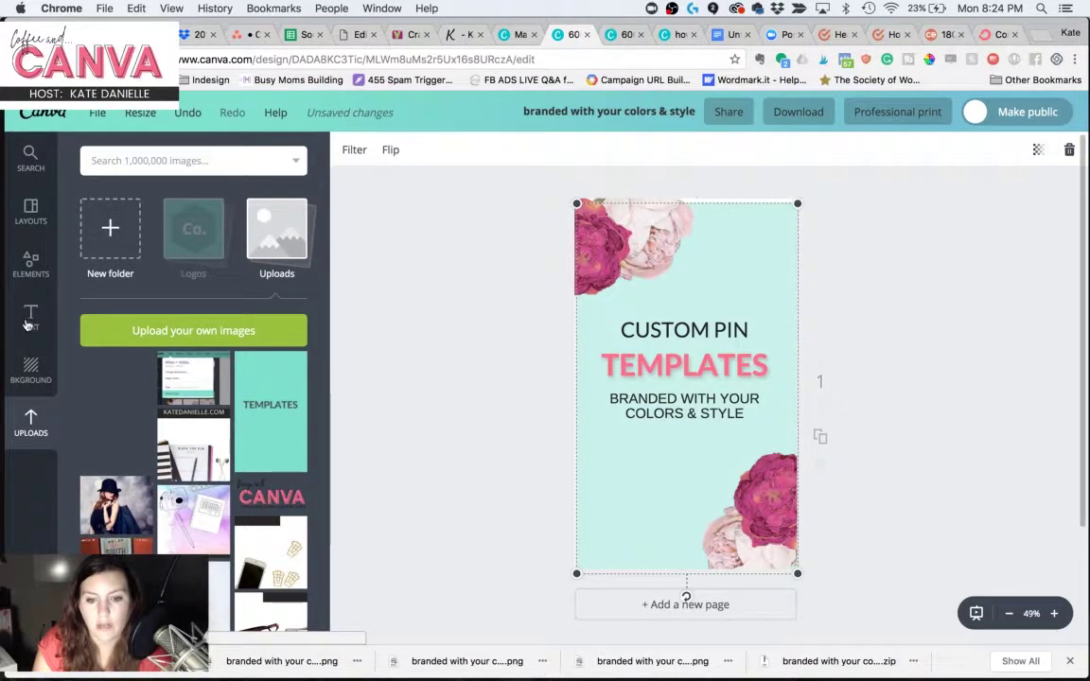
left_click(31, 371)
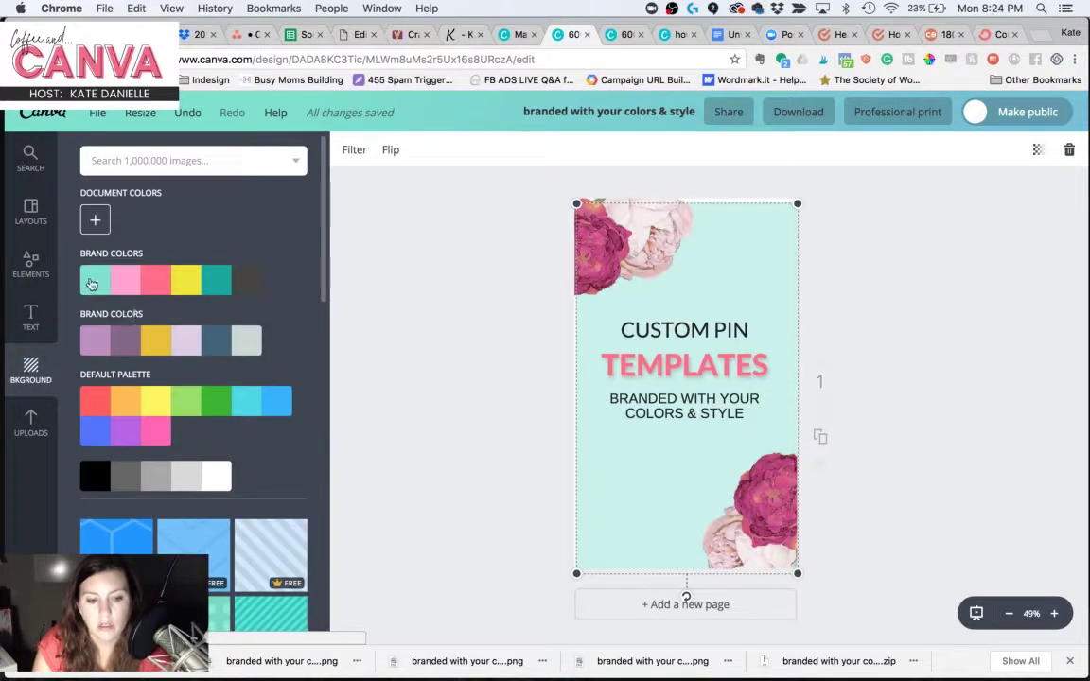
- Make the page background the first brand teal and zoom in to 100%
left_click(91, 281)
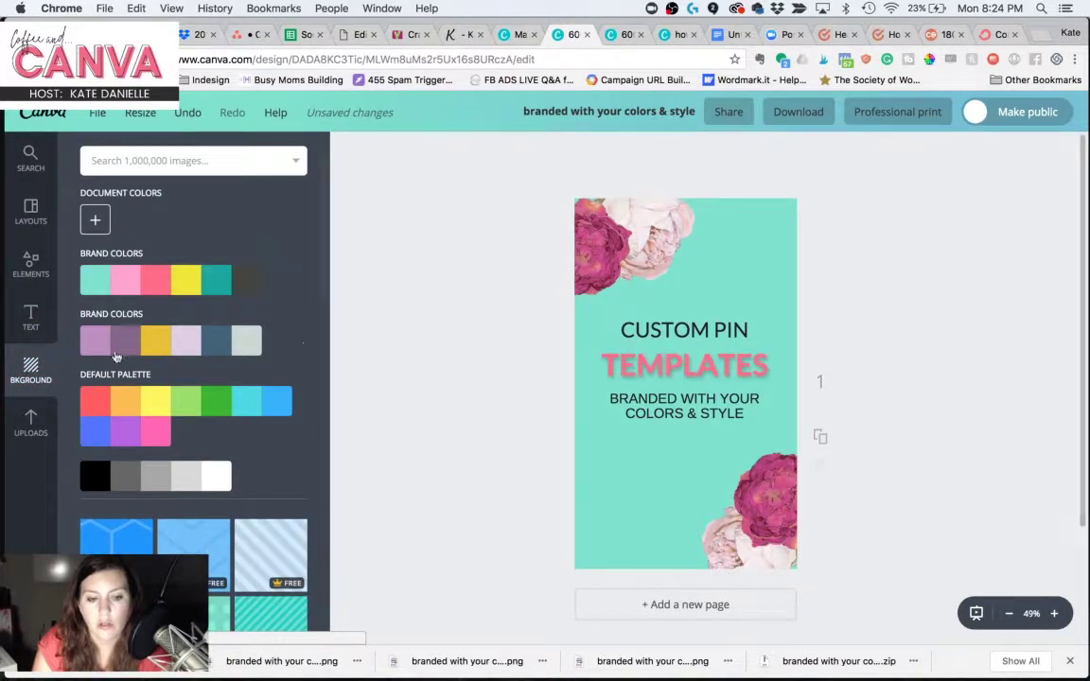
mouse_move(776, 231)
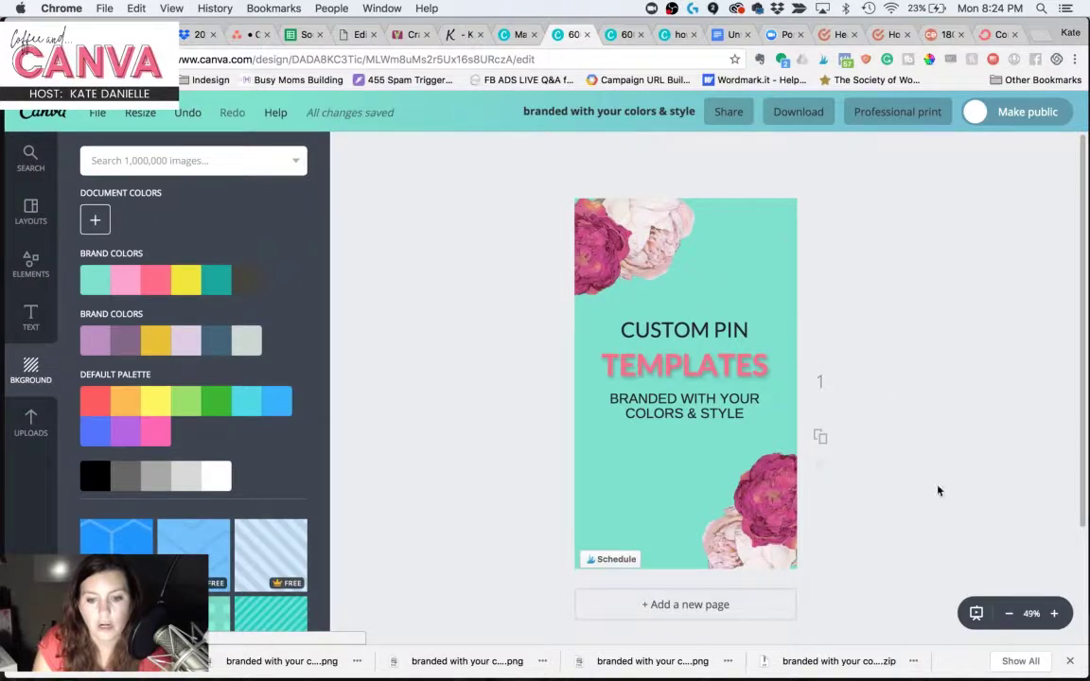
left_click(1055, 614)
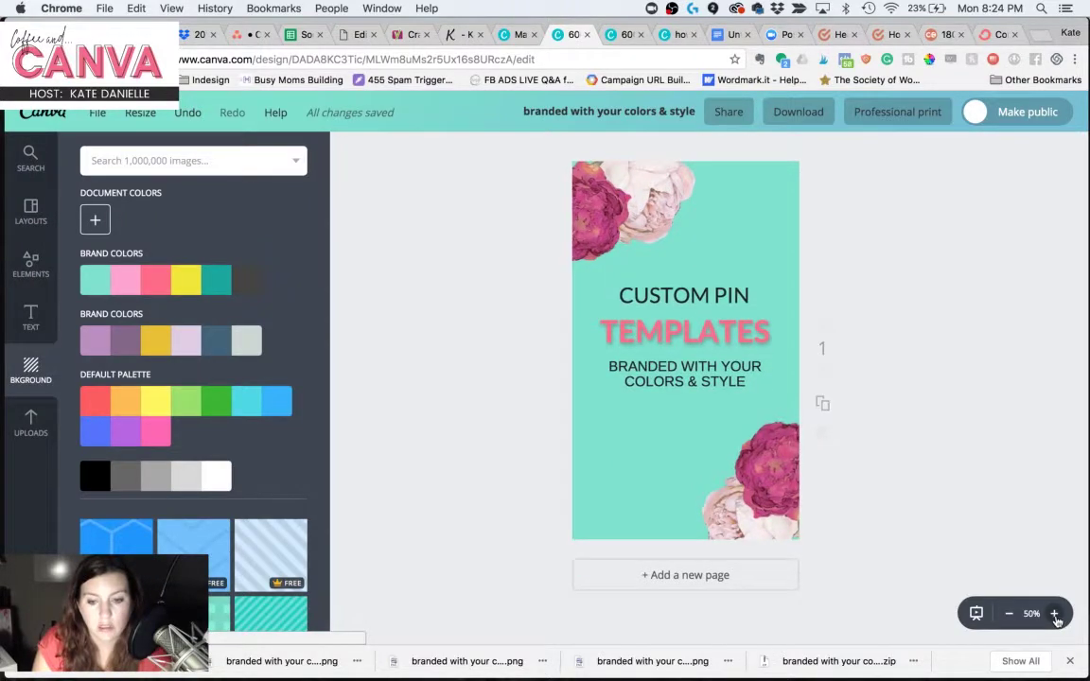
key("super+equal")
scroll(920, 441, "up", 5)
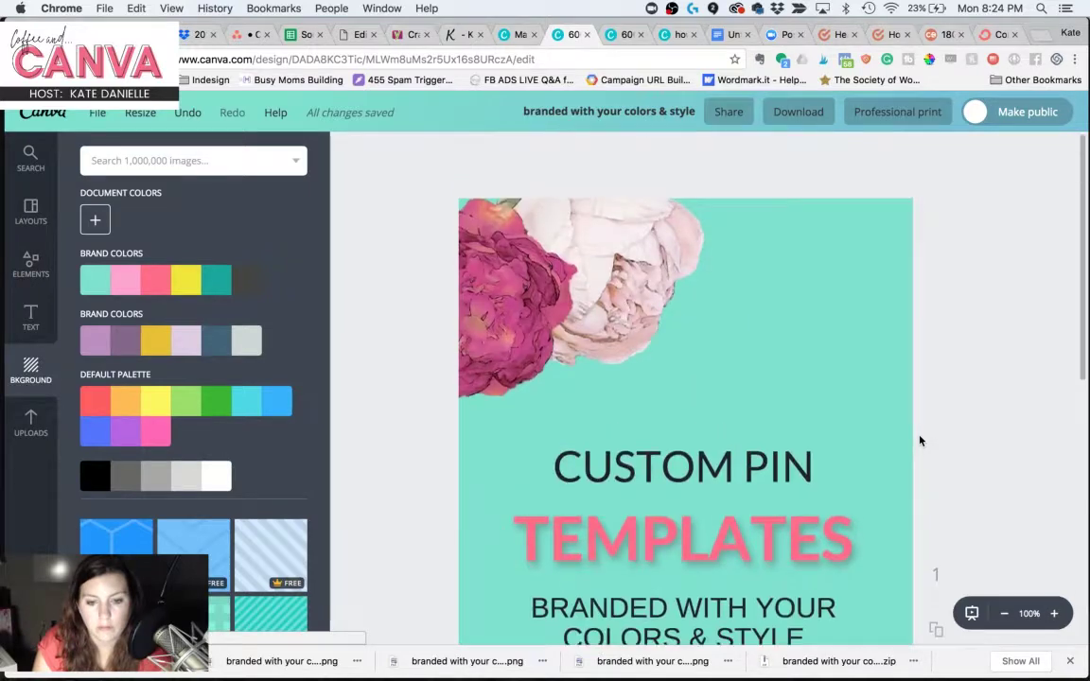
- Inspect the top flower image, then zoom back out to view the whole pin
left_click(729, 371)
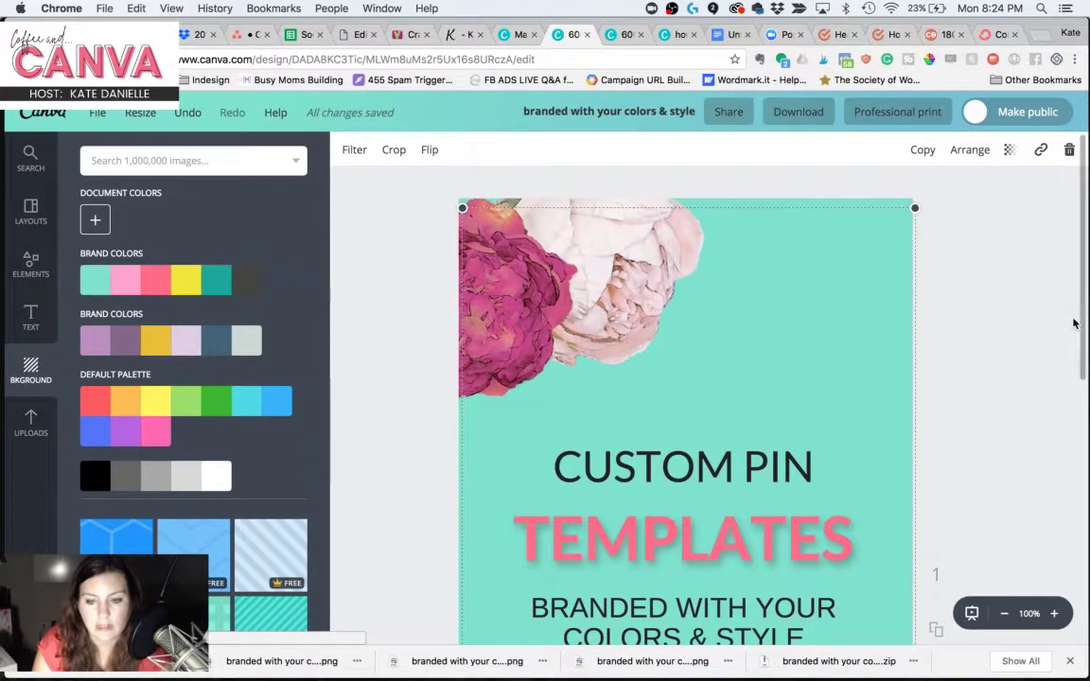
left_click(1045, 283)
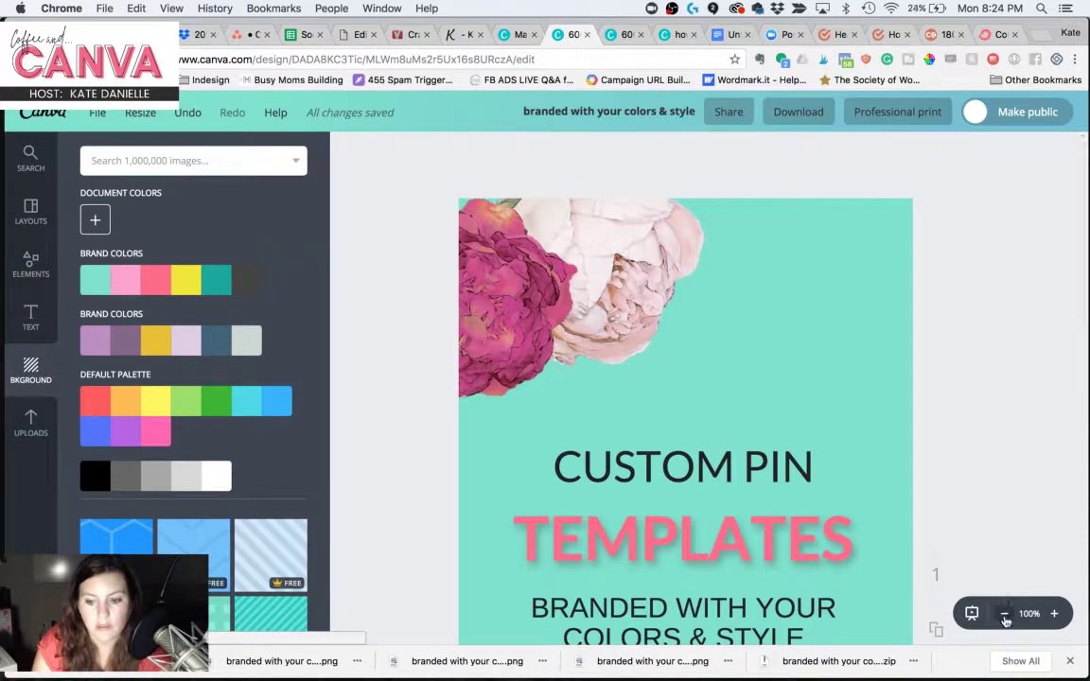
left_click(1004, 613)
left_click(1005, 614)
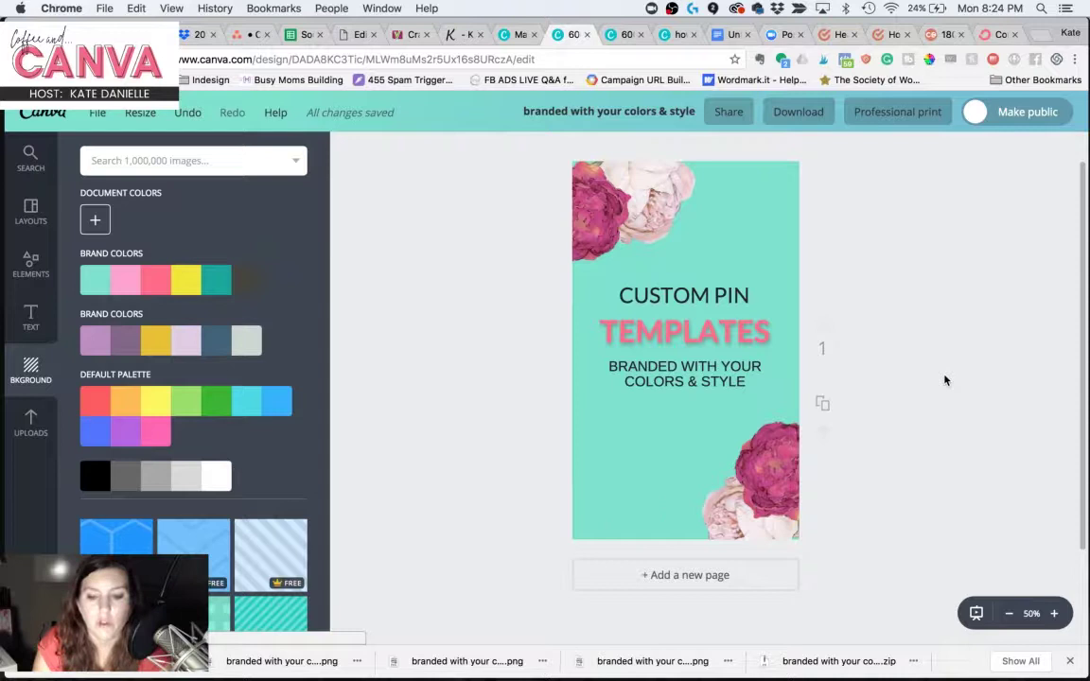
- Re-place the TEMPLATES upload on the pin and enlarge it to fill the page
left_click(620, 441)
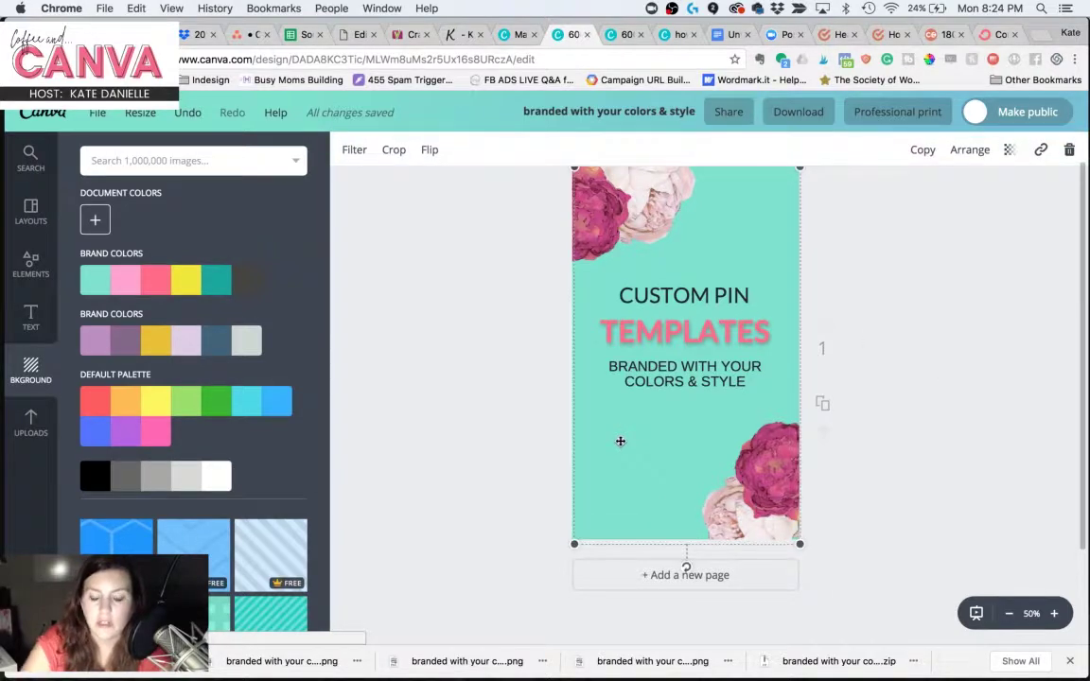
key("Escape")
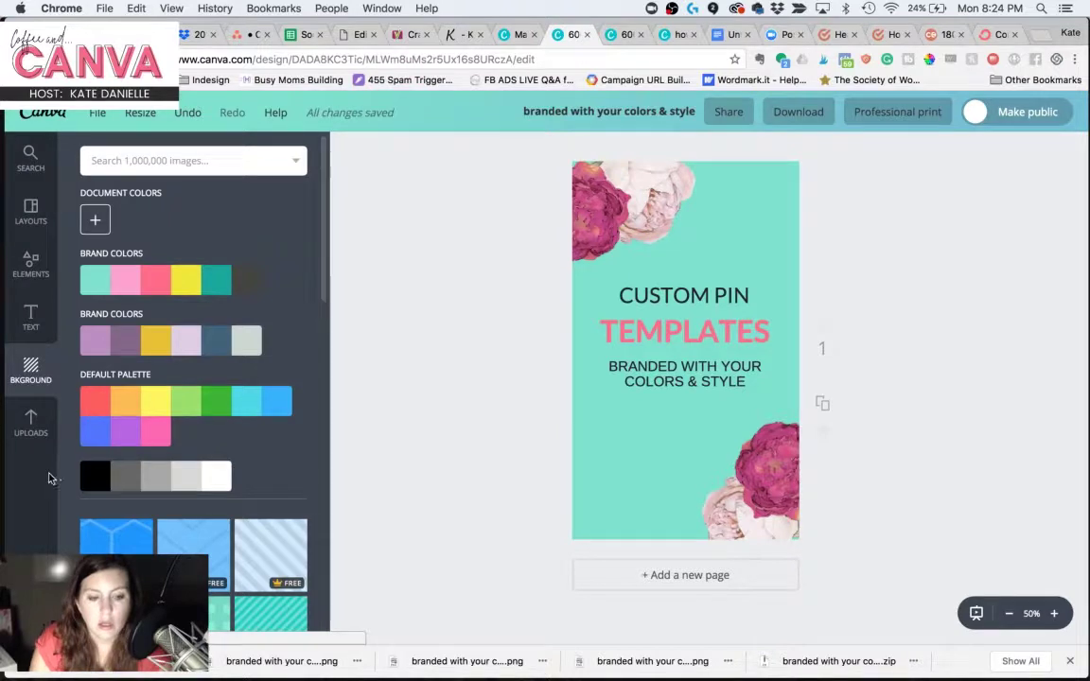
left_click(31, 426)
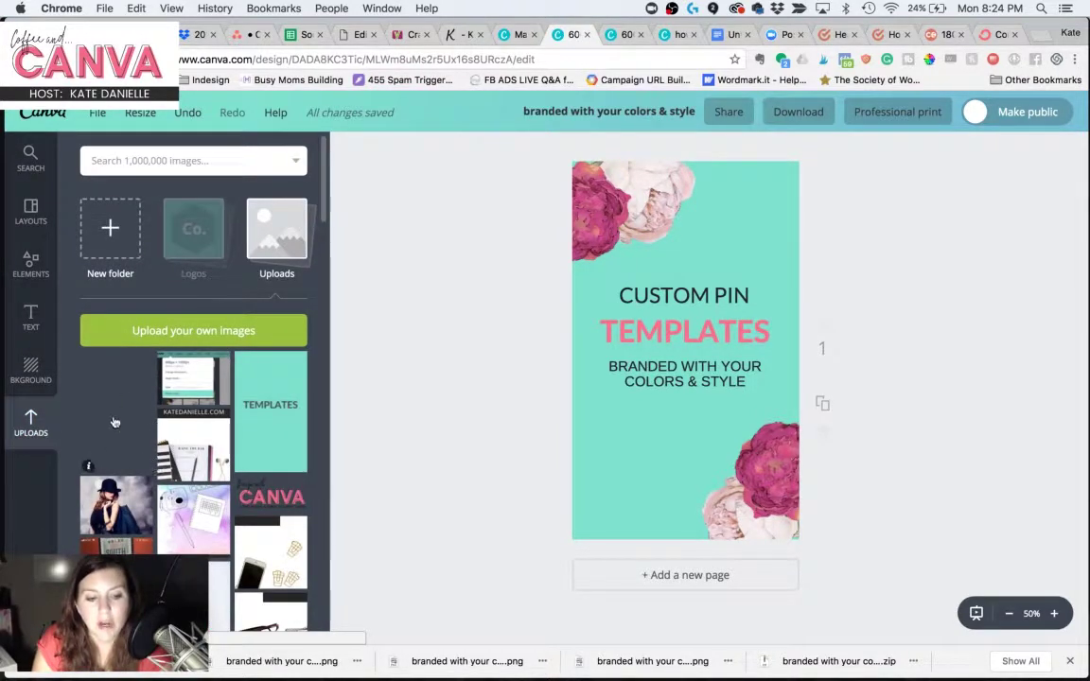
left_click_drag(271, 407, 678, 373)
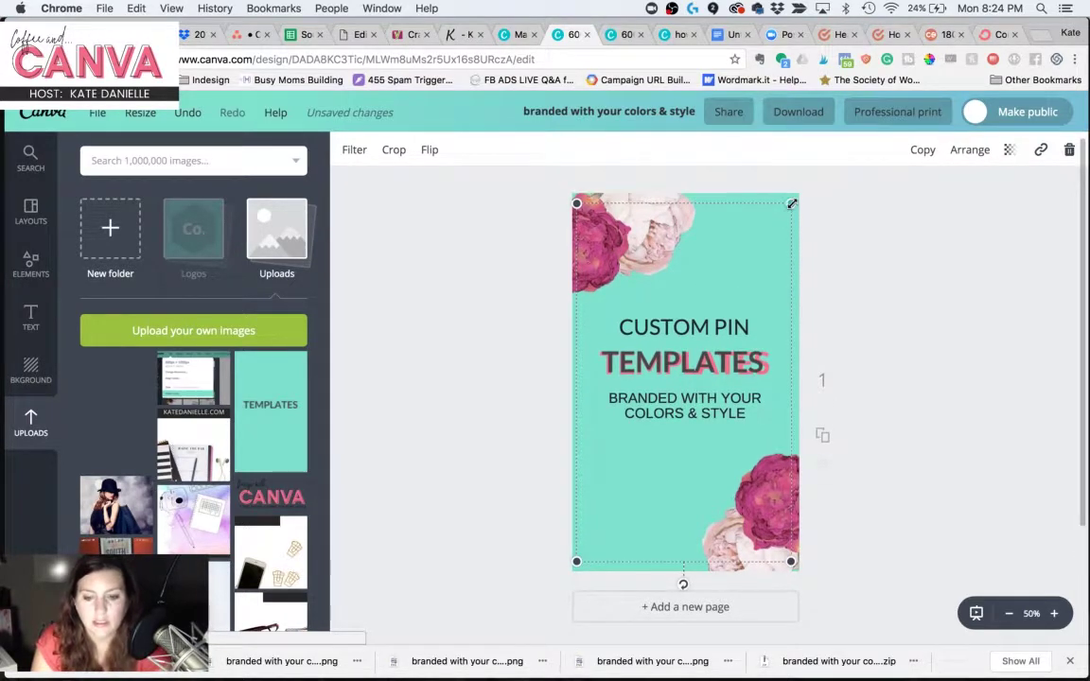
left_click_drag(791, 205, 802, 198)
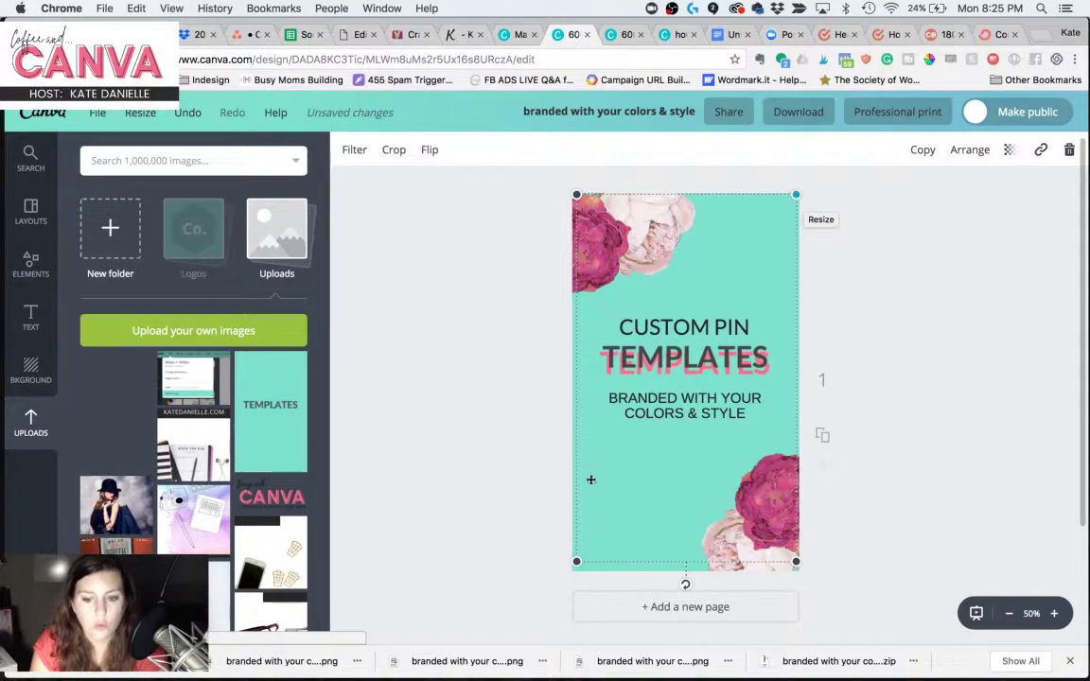
left_click_drag(576, 562, 573, 567)
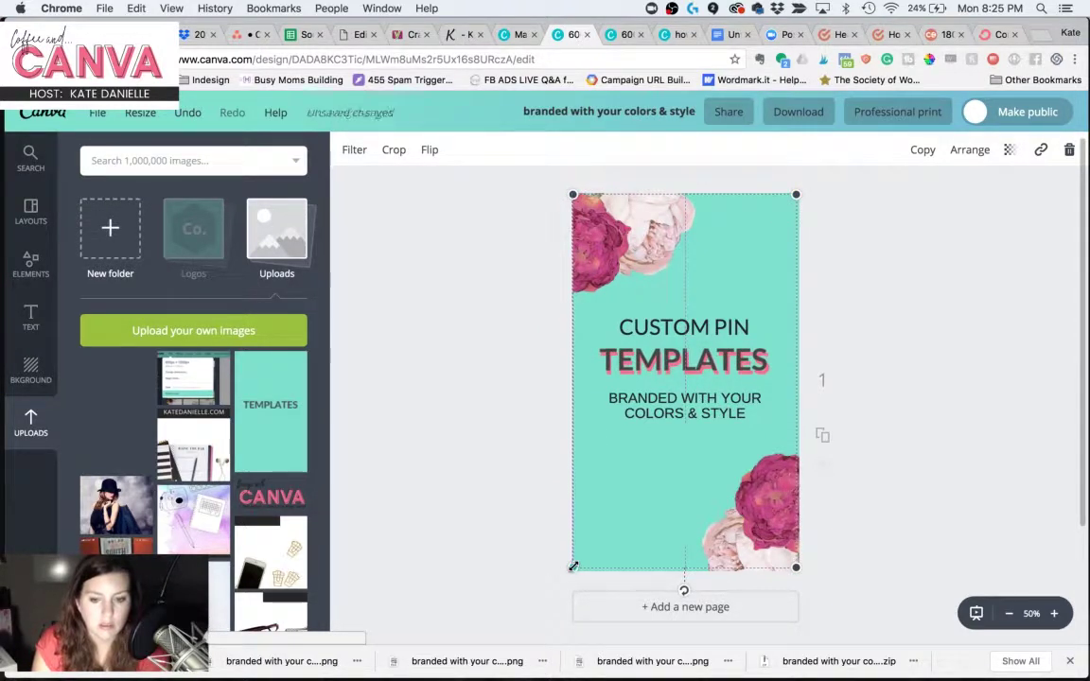
- Send the shadow image back repeatedly until it sits behind the TEMPLATES text
left_click(959, 155)
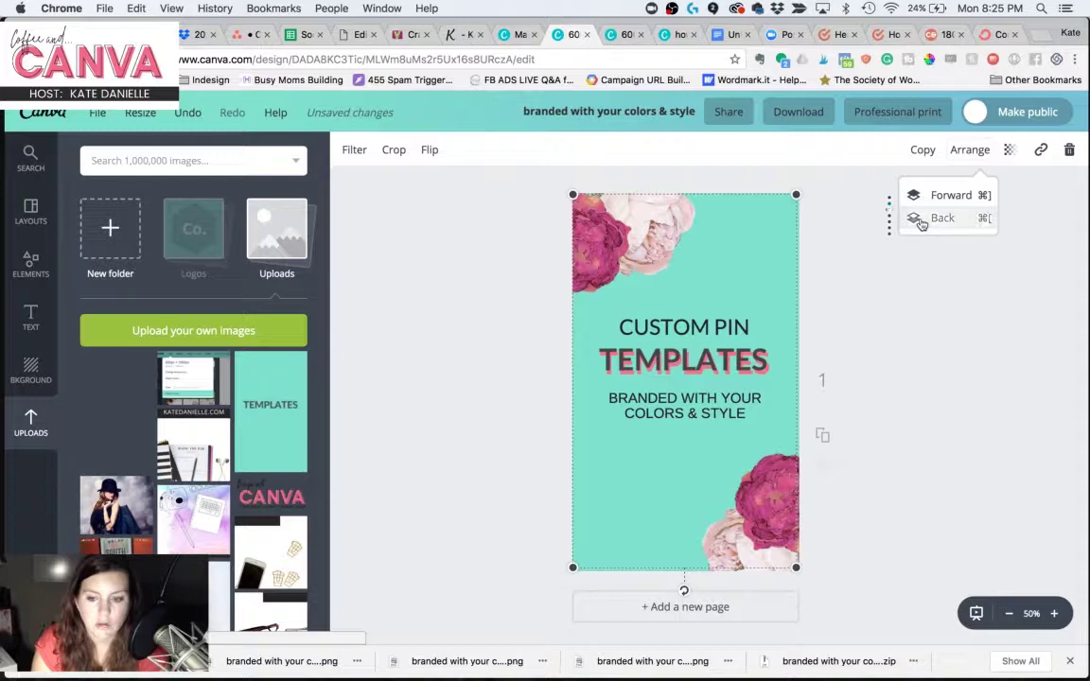
left_click(921, 220)
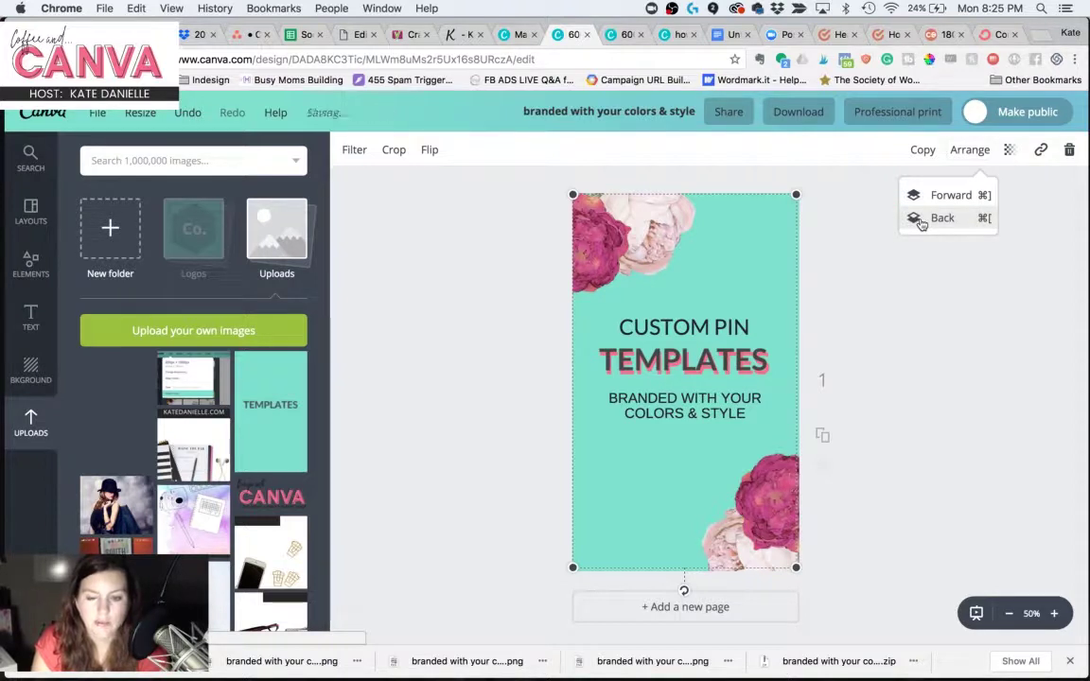
left_click(920, 220)
left_click(919, 223)
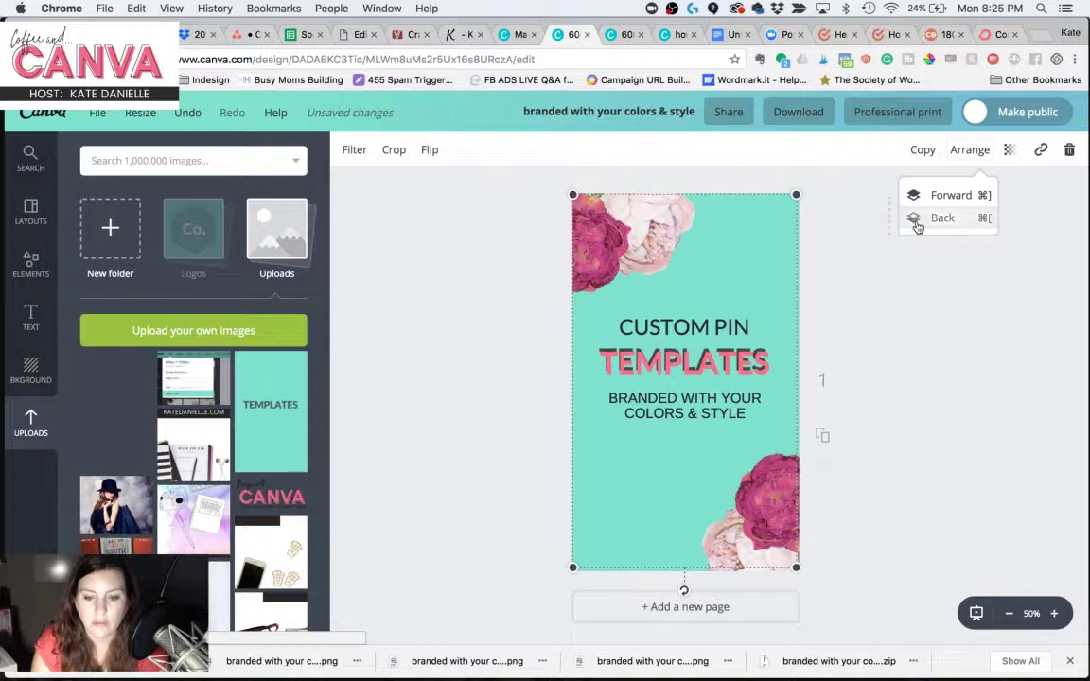
left_click(917, 223)
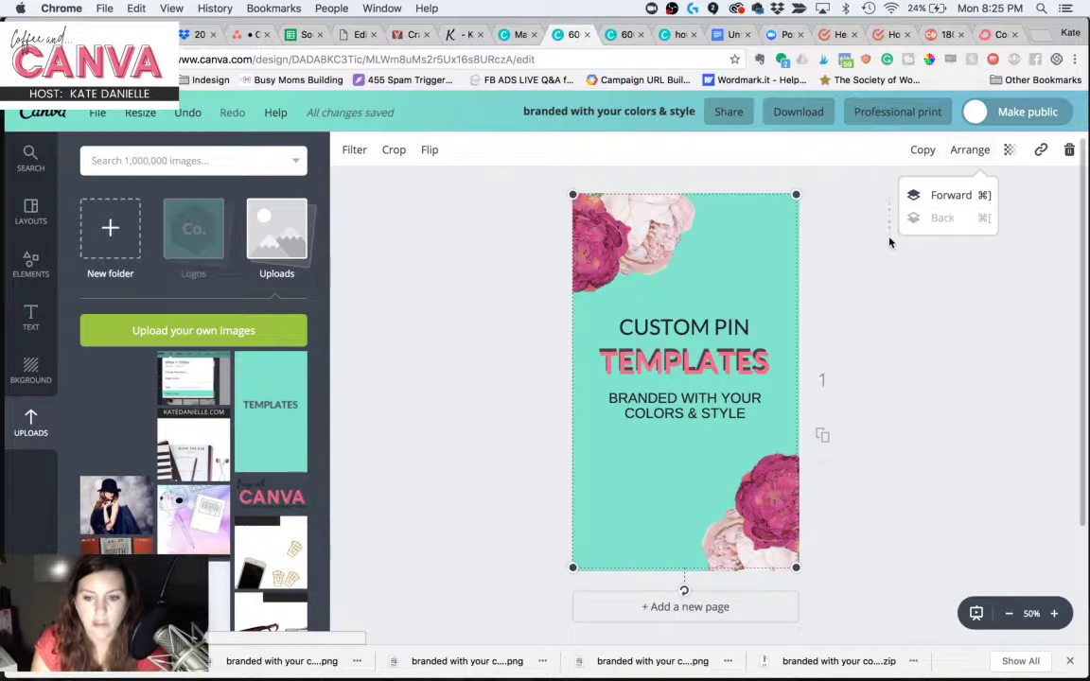
- Raise the shadow image's Advanced filter Blur to soften it
left_click(354, 149)
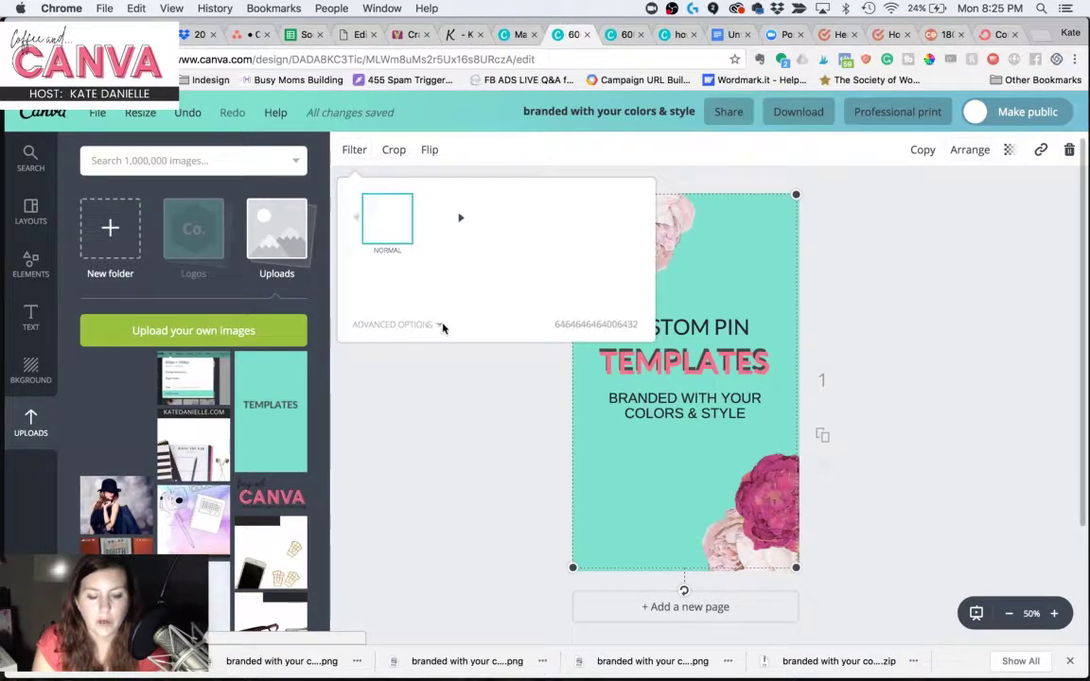
left_click(438, 325)
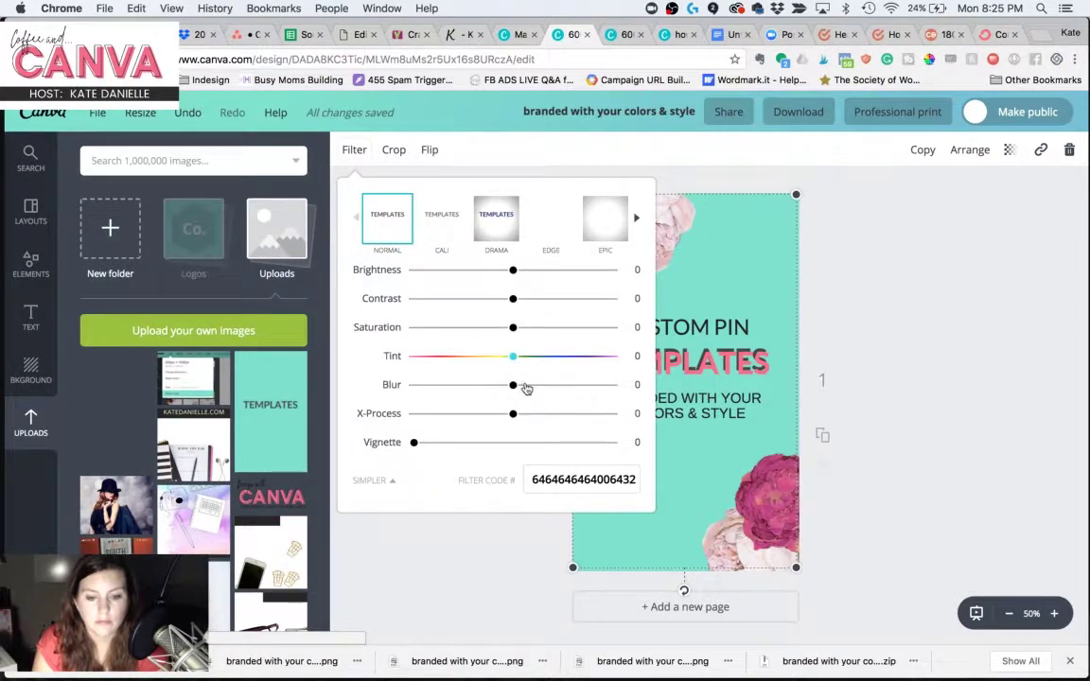
left_click_drag(515, 385, 533, 388)
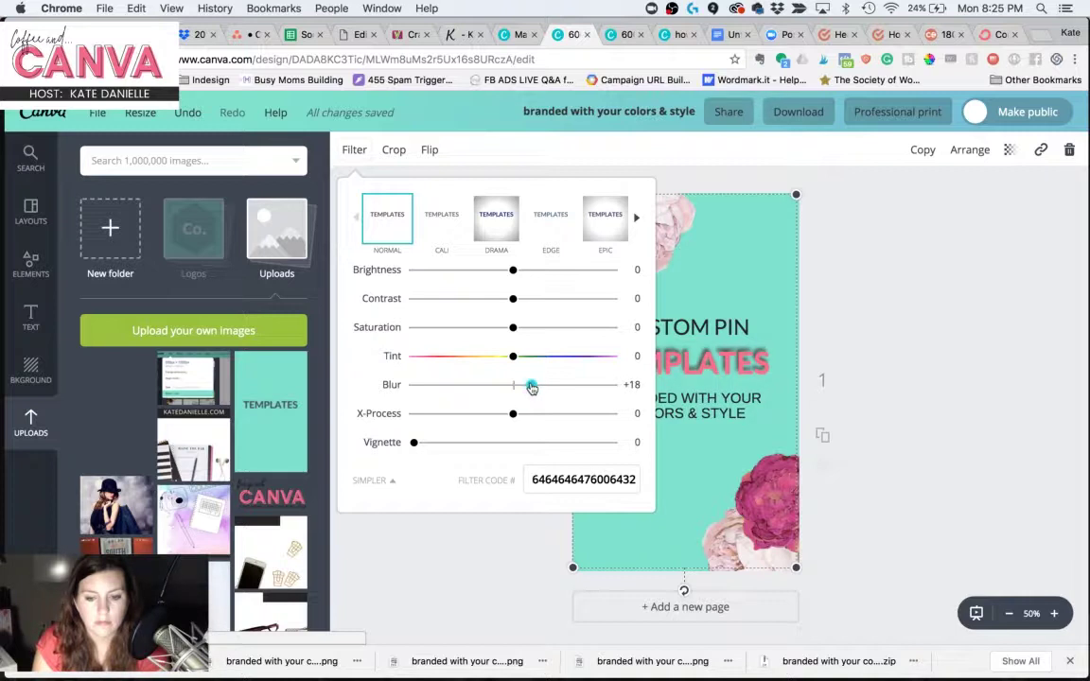
left_click(798, 305)
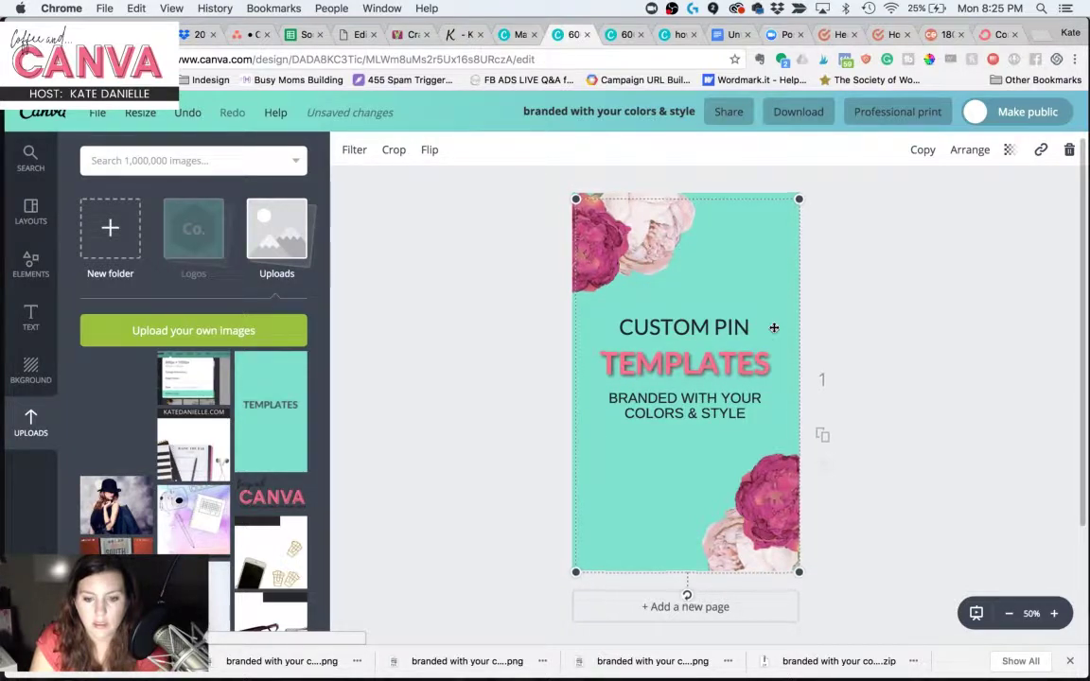
- Set the shadow image's transparency to 35, then deselect it
left_click(1009, 150)
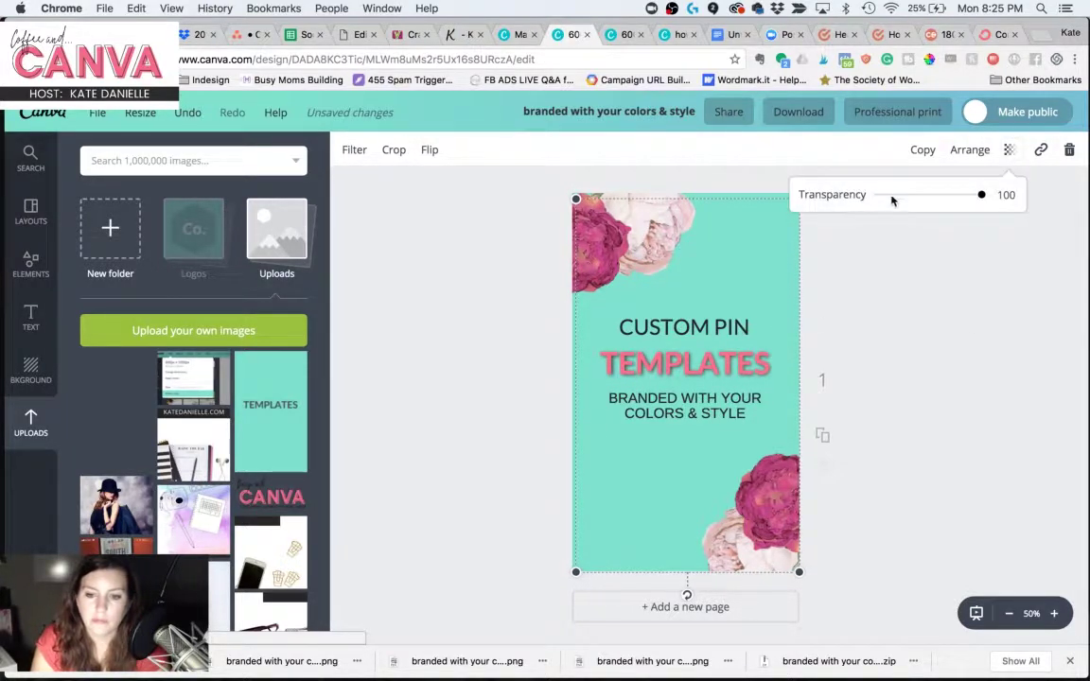
left_click(897, 196)
left_click_drag(897, 197, 915, 198)
left_click(911, 313)
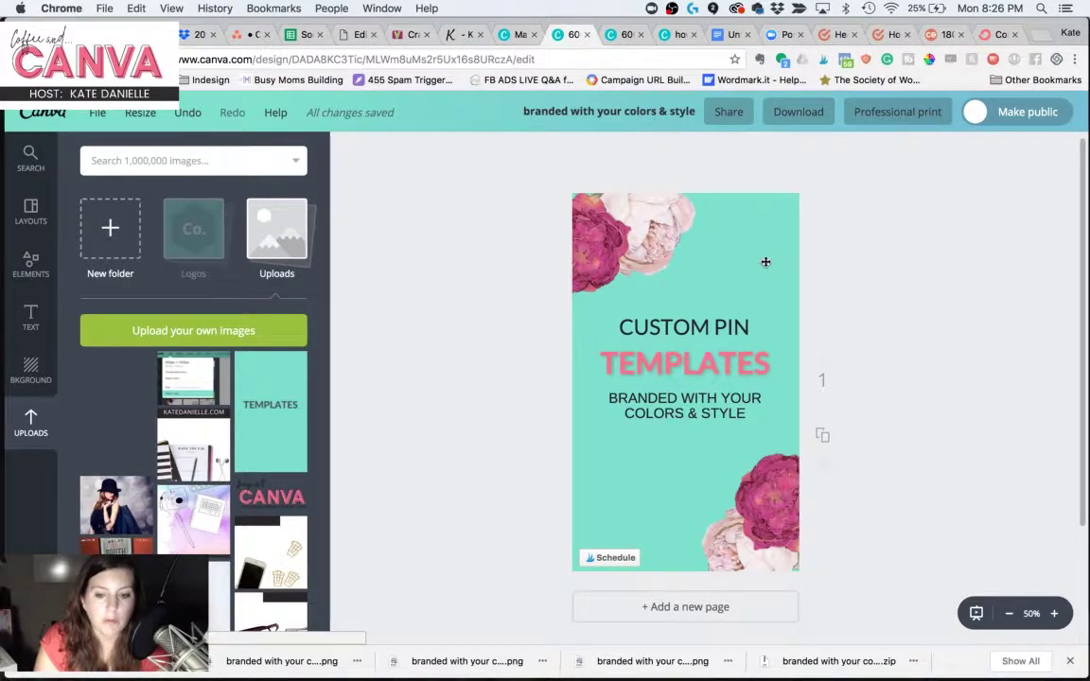
- Lower the TEMPLATES shadow image's transparency to 11 and check the faded result
left_click(766, 262)
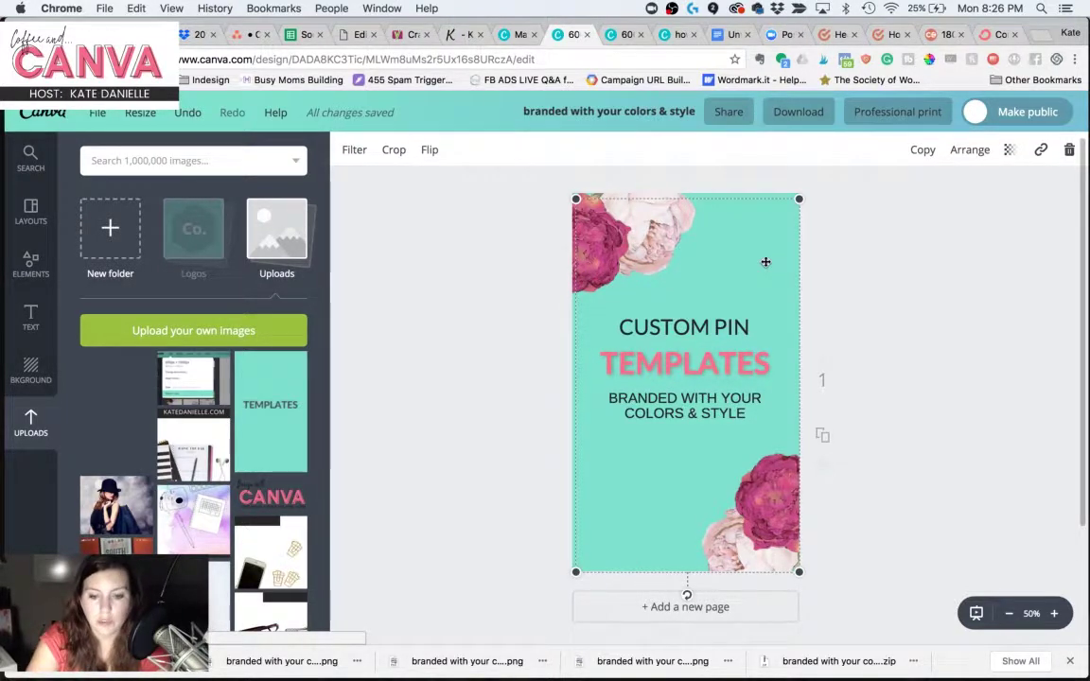
key("Escape")
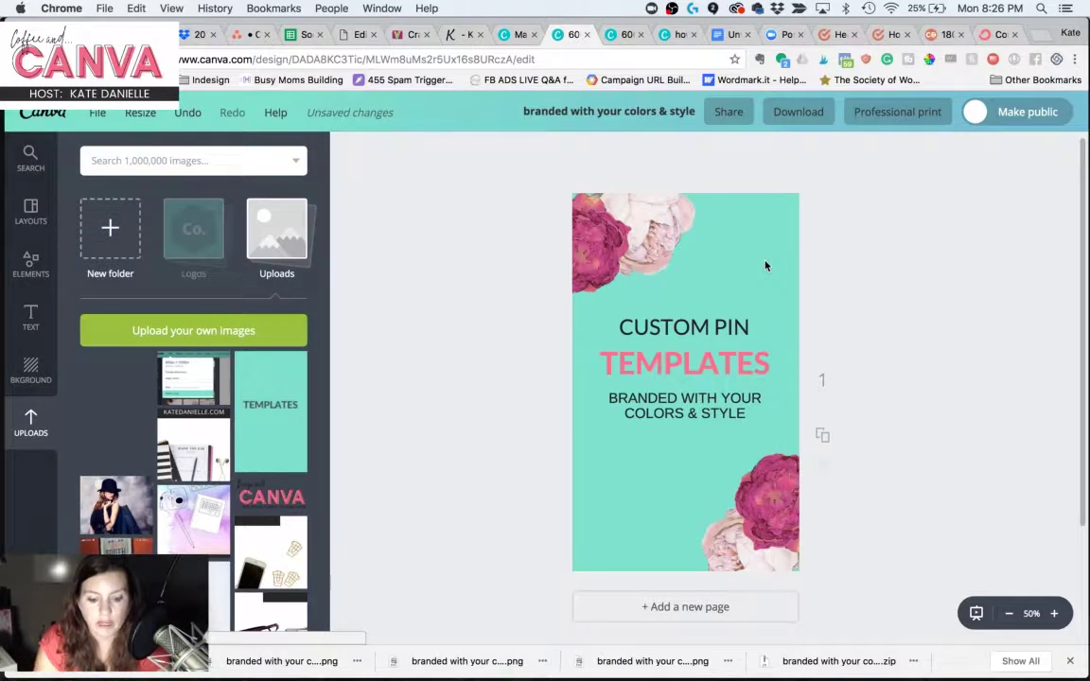
left_click(765, 266)
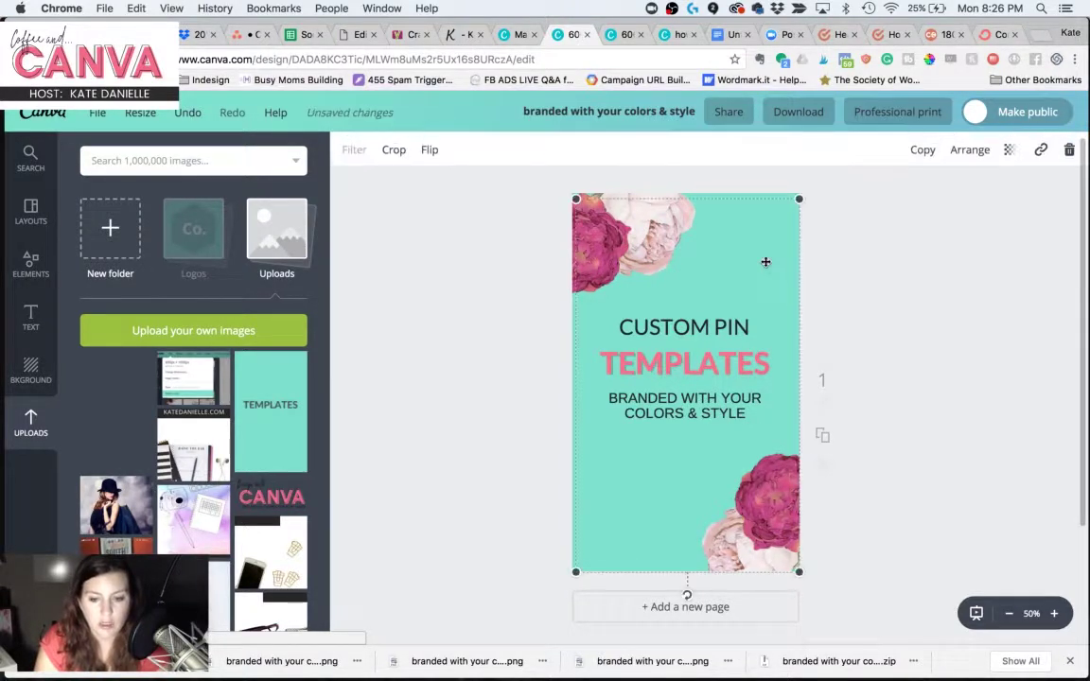
left_click(949, 324)
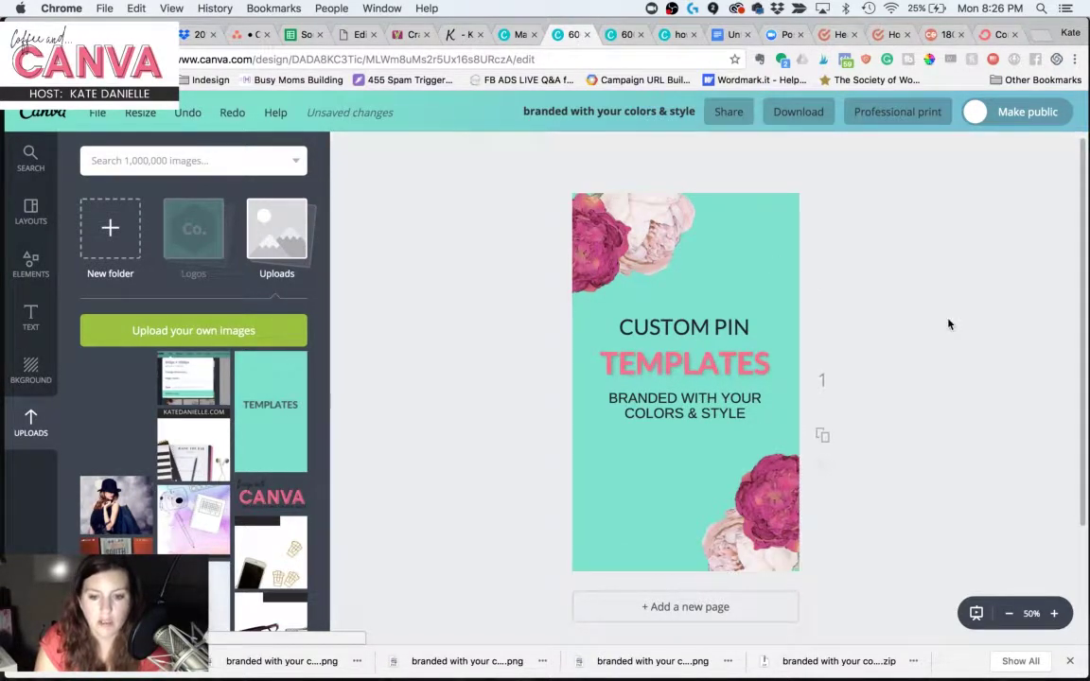
left_click(788, 369)
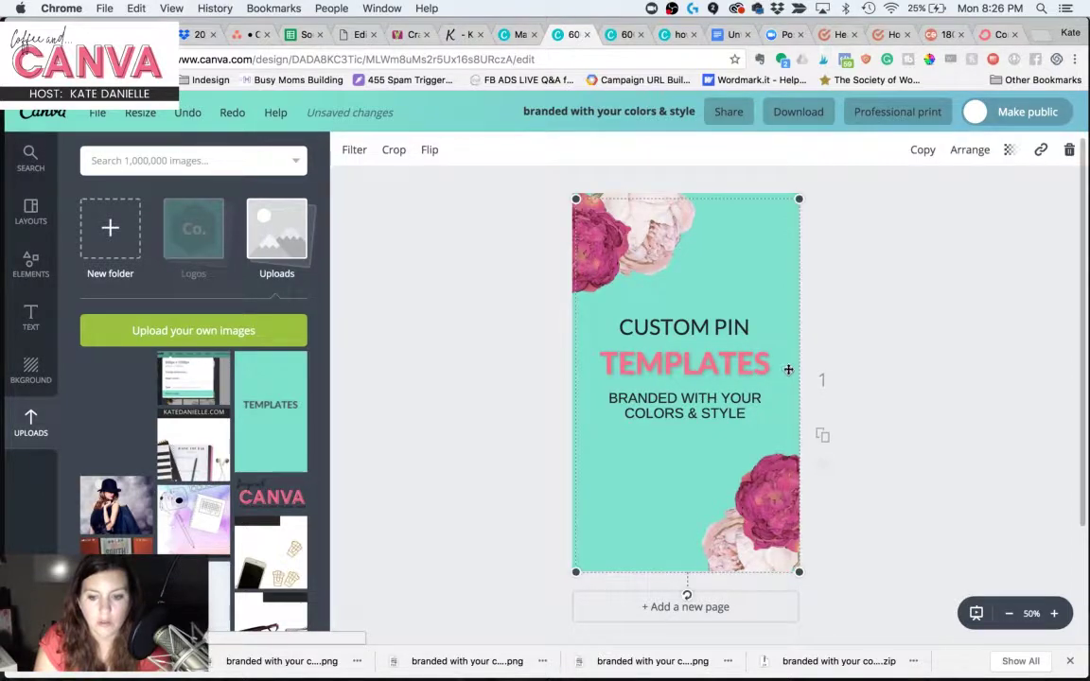
left_click(1009, 152)
left_click(890, 195)
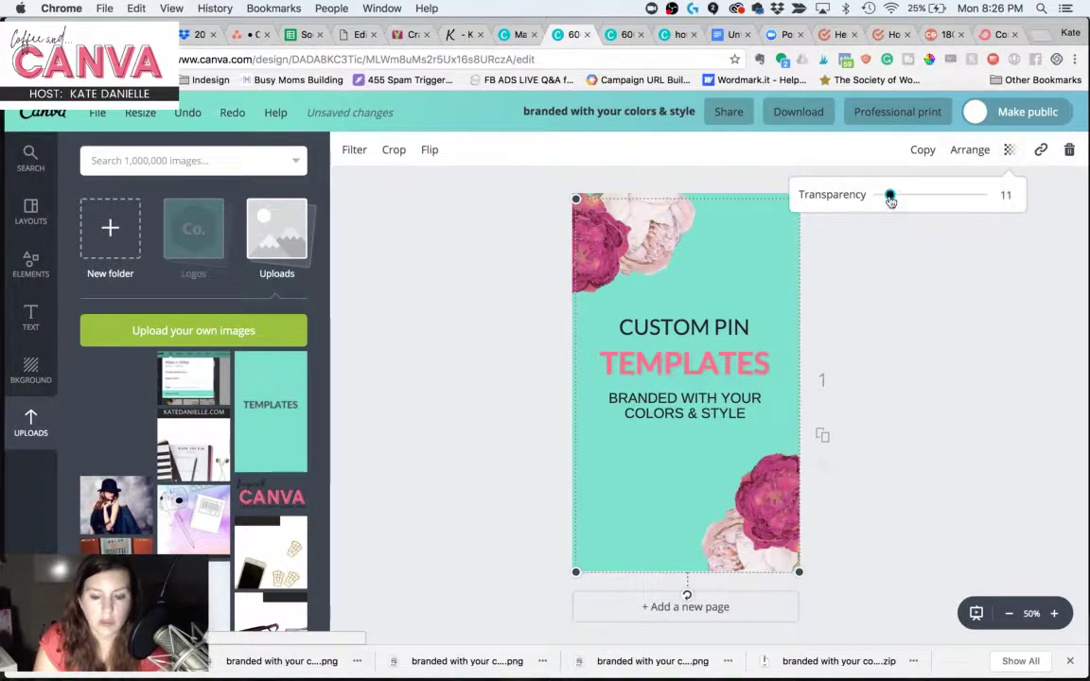
left_click(915, 332)
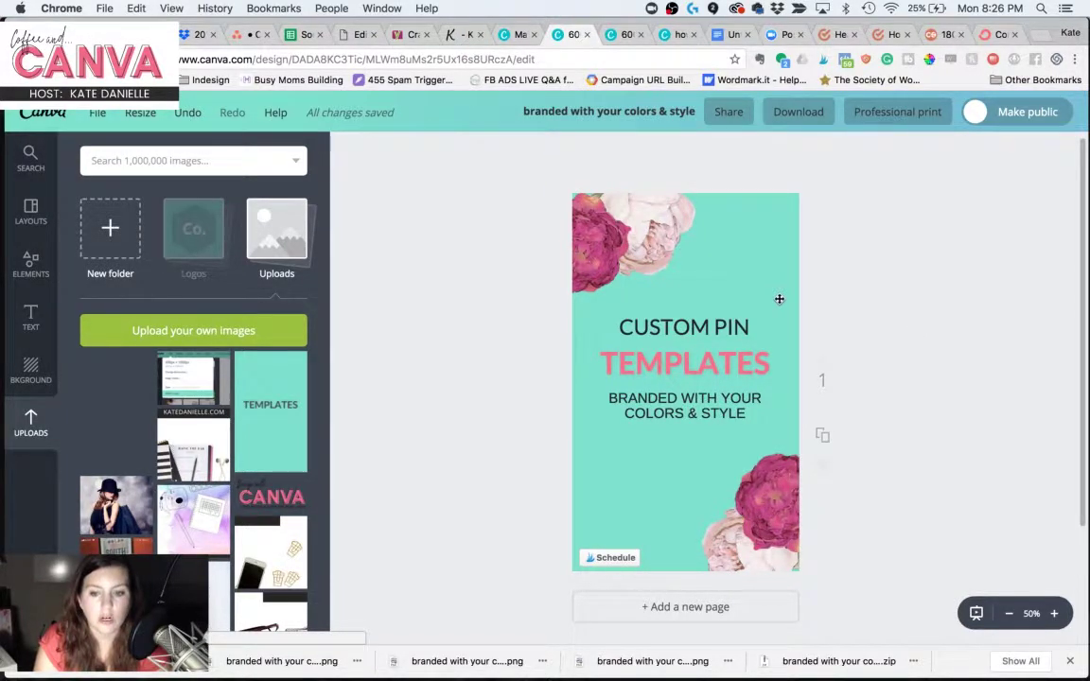
- Undo the last change and preview the faint gray shadow under the pink word
left_click(778, 299)
left_click(912, 312)
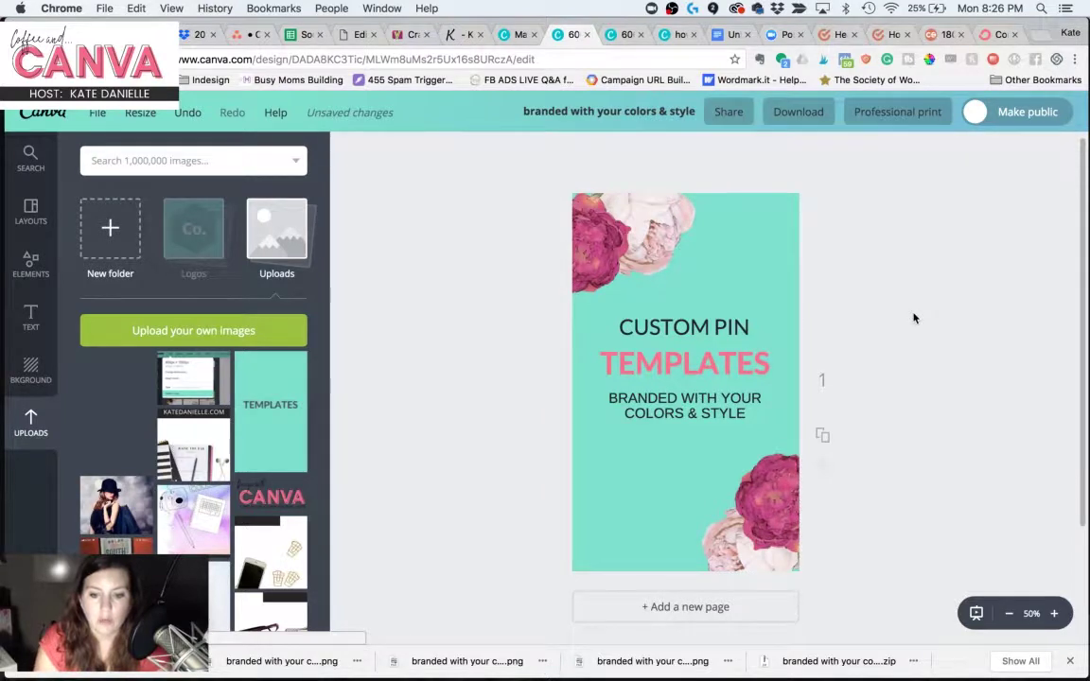
key("super+z")
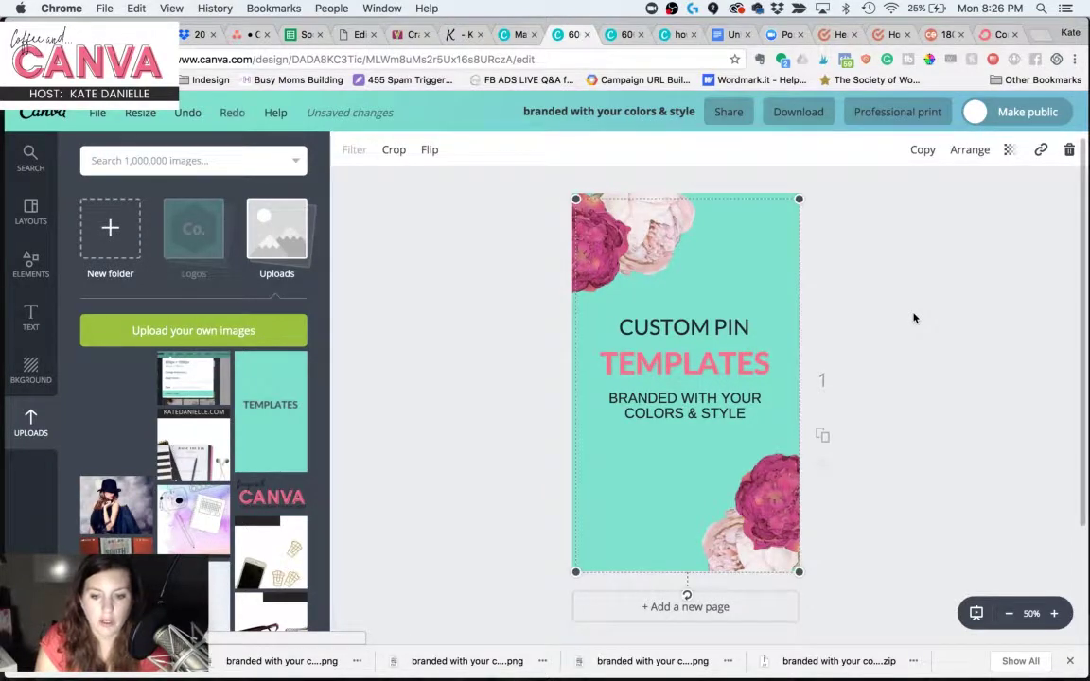
left_click(915, 318)
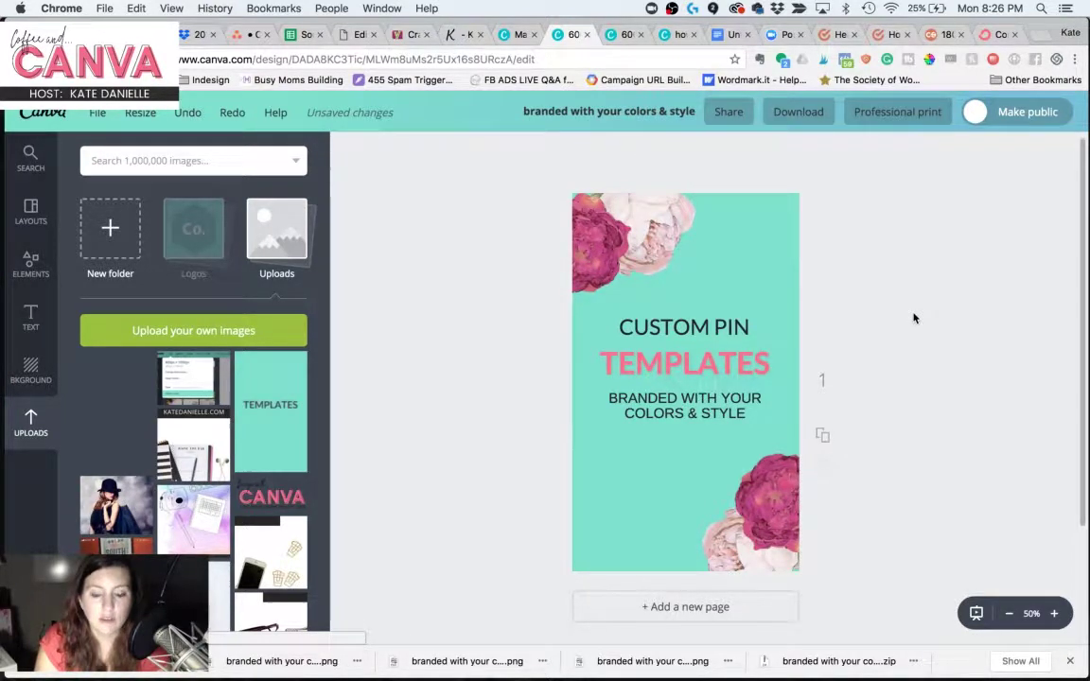